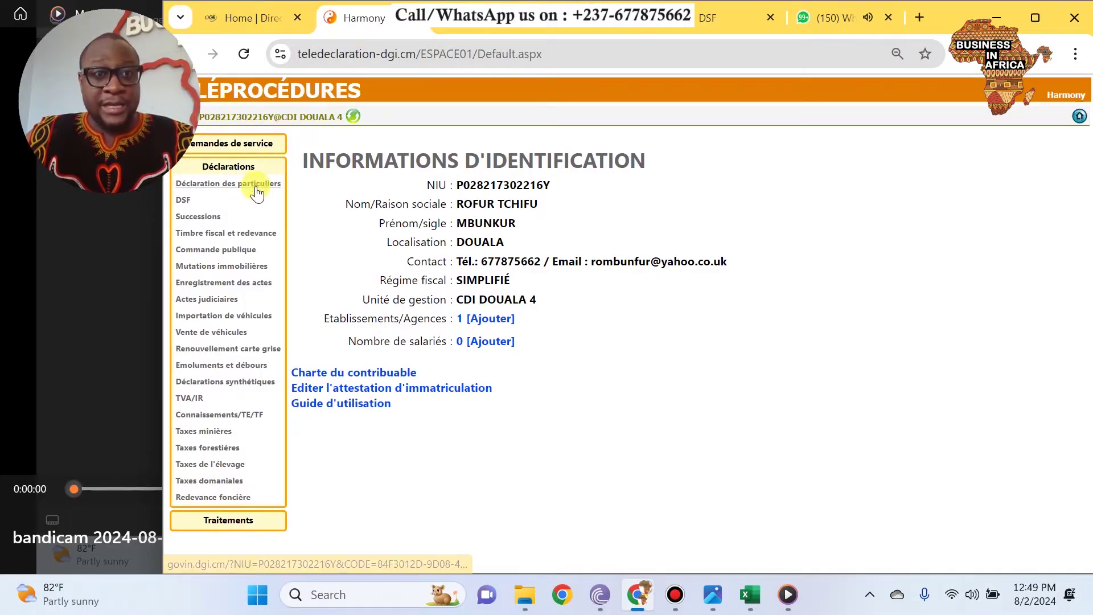
Step: Go to the individuals' declaration service and open the "Déclaration annuelle des revenus des particuliers" that is to be completed
{"action": "left_click", "coordinate": [256, 184]}
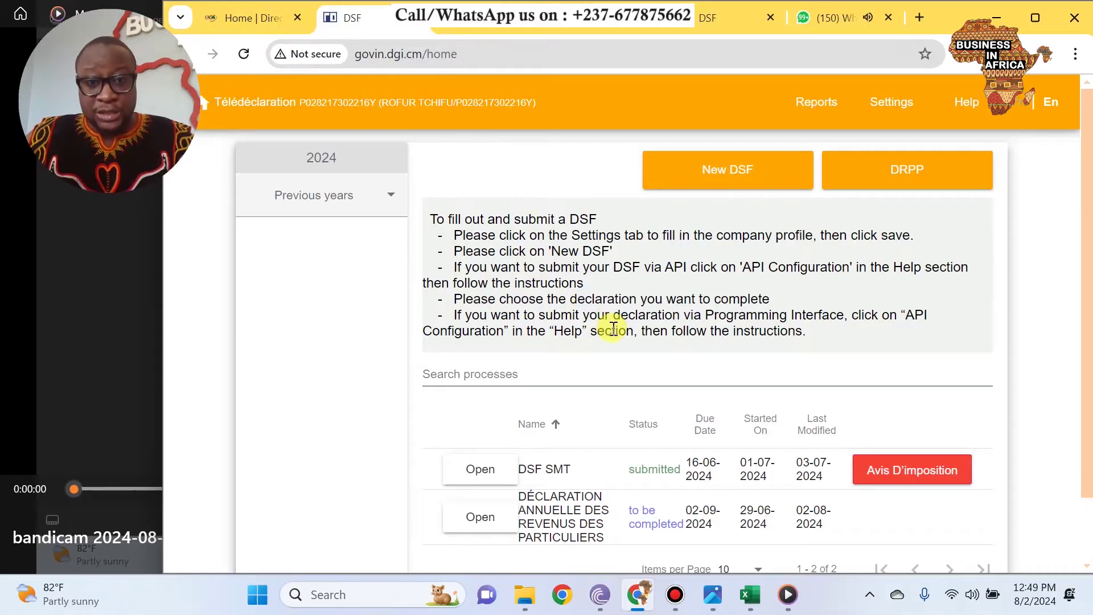
{"action": "scroll", "coordinate": [611, 325], "scroll_direction": "down", "scroll_amount": 1}
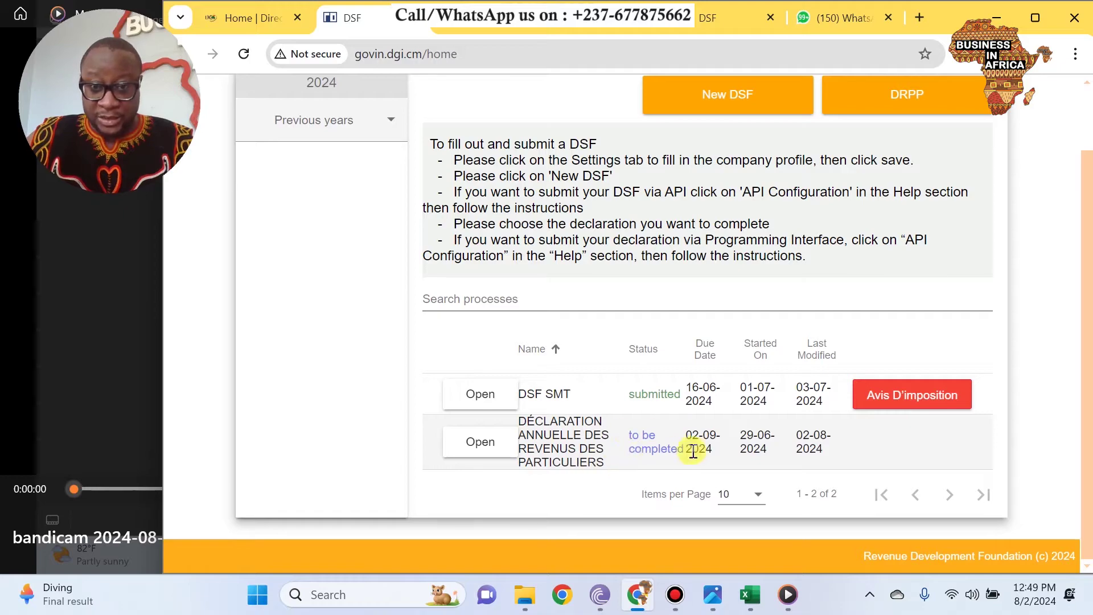
{"action": "left_click", "coordinate": [489, 443]}
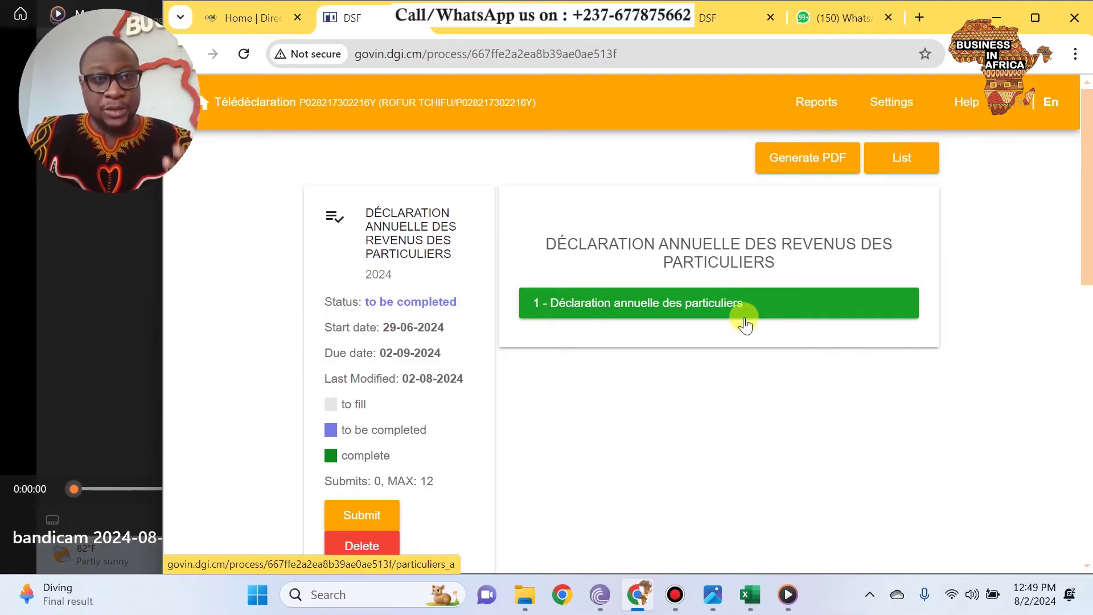
Step: Review the declaration's status, filling instructions, Excel format download and Excel upload section
{"action": "scroll", "coordinate": [416, 388], "scroll_direction": "down", "scroll_amount": 3}
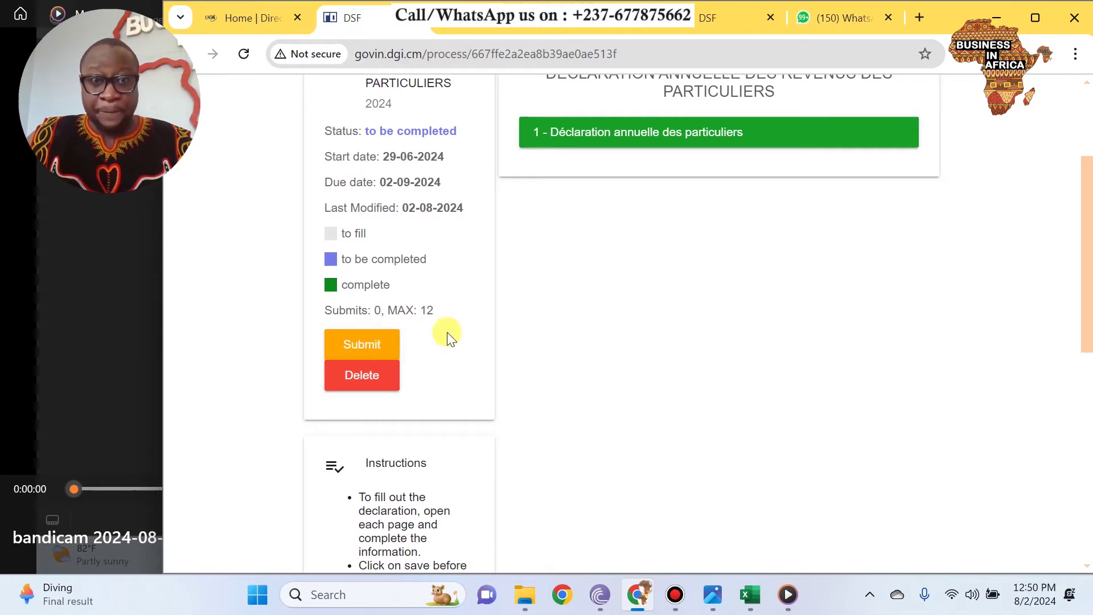
{"action": "scroll", "coordinate": [501, 355], "scroll_direction": "down", "scroll_amount": 7}
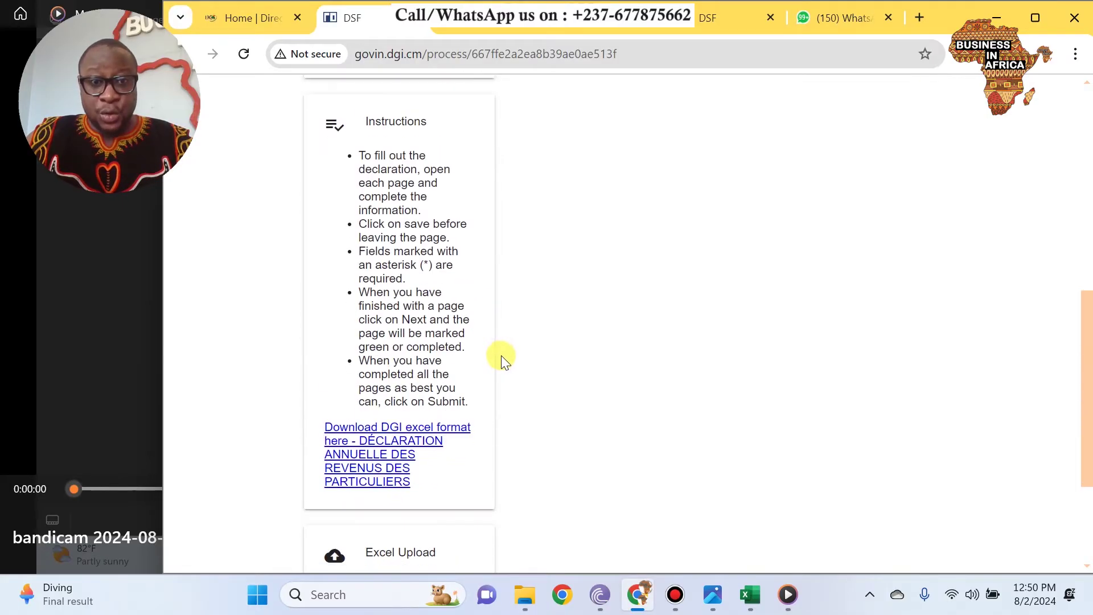
{"action": "scroll", "coordinate": [502, 355], "scroll_direction": "down", "scroll_amount": 1}
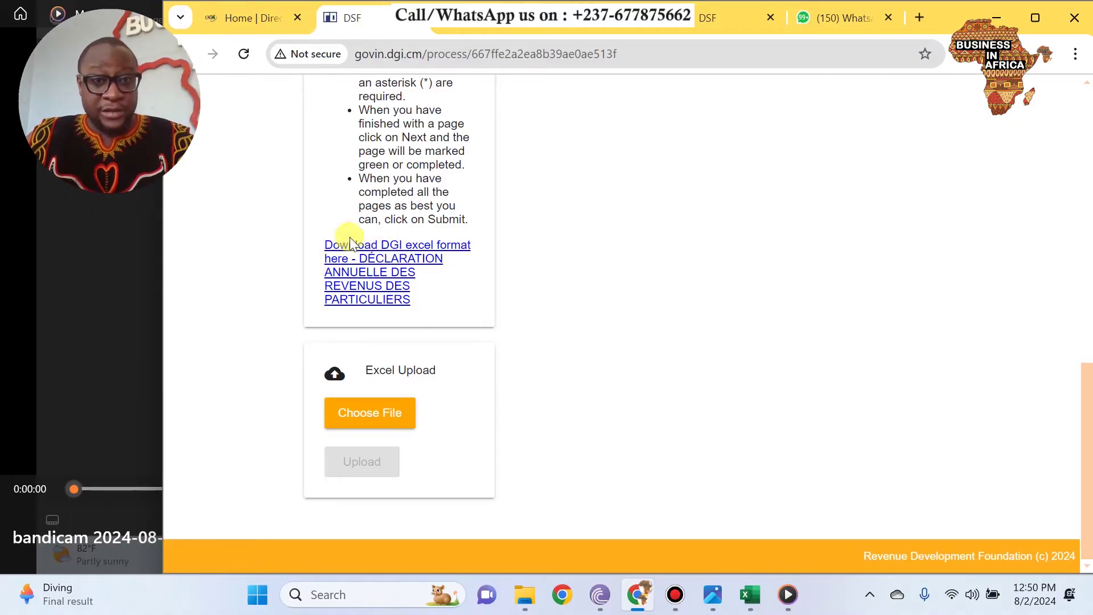
Step: Switch to the DARP workbook in Excel and examine the salary section's gross and withholding cells and the movable capital income section
{"action": "left_click", "coordinate": [752, 603]}
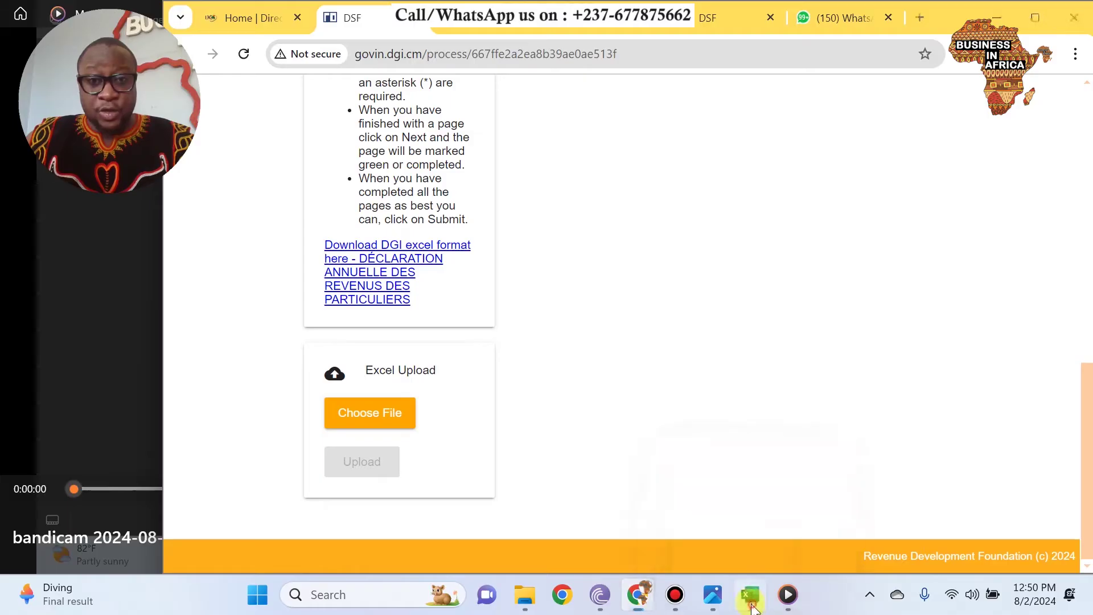
{"action": "scroll", "coordinate": [535, 361], "scroll_direction": "up", "scroll_amount": 20}
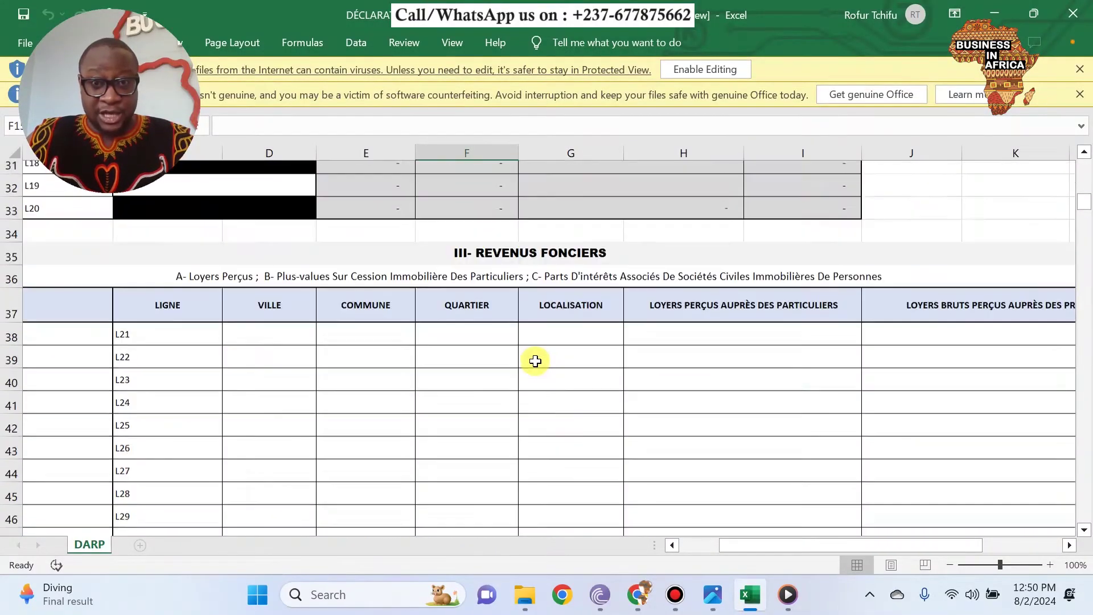
{"action": "scroll", "coordinate": [535, 360], "scroll_direction": "up", "scroll_amount": 10}
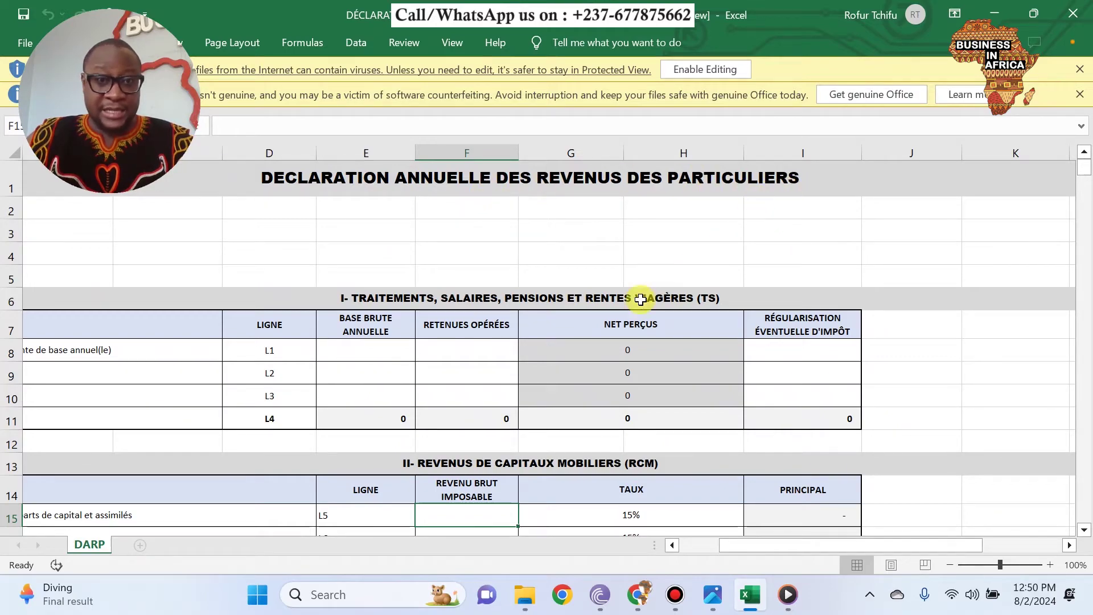
{"action": "scroll", "coordinate": [638, 302], "scroll_direction": "down", "scroll_amount": 1}
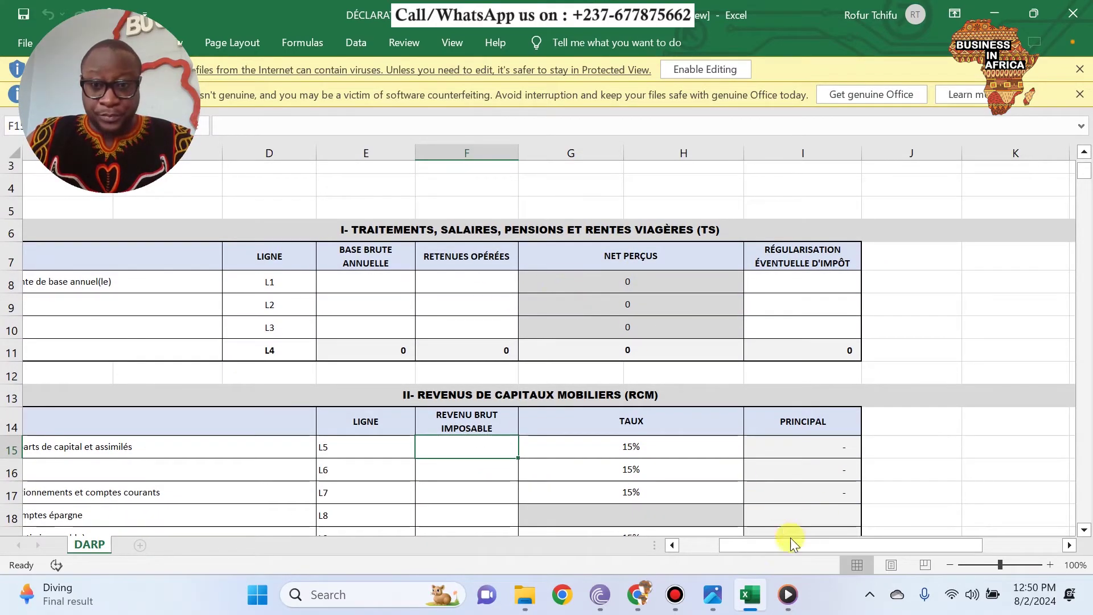
{"action": "left_click_drag", "start_coordinate": [794, 542], "coordinate": [697, 555]}
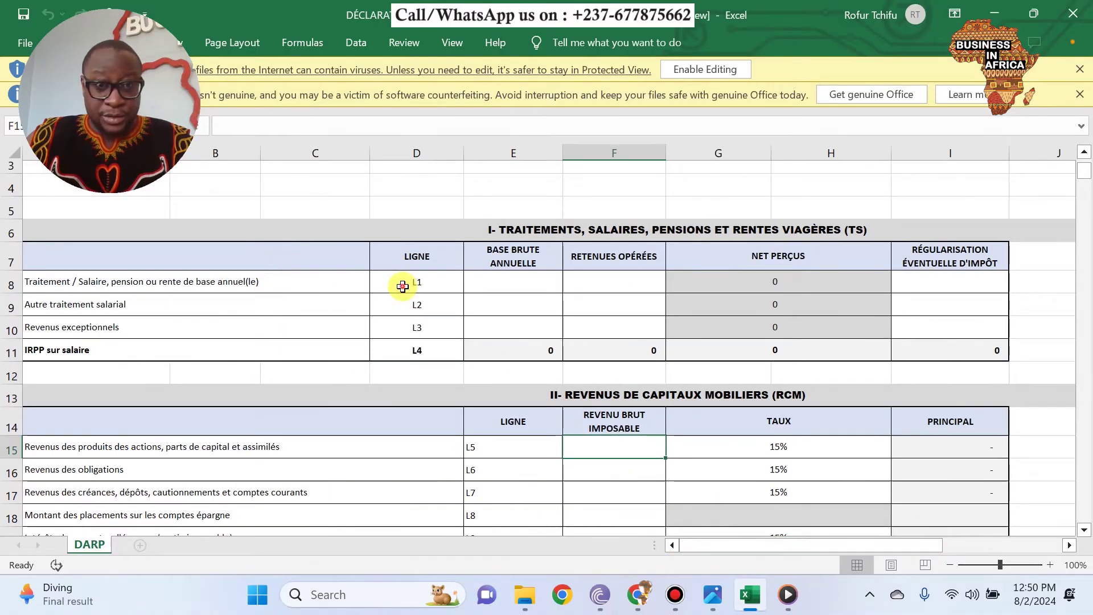
{"action": "left_click", "coordinate": [529, 281]}
{"action": "left_click", "coordinate": [544, 327]}
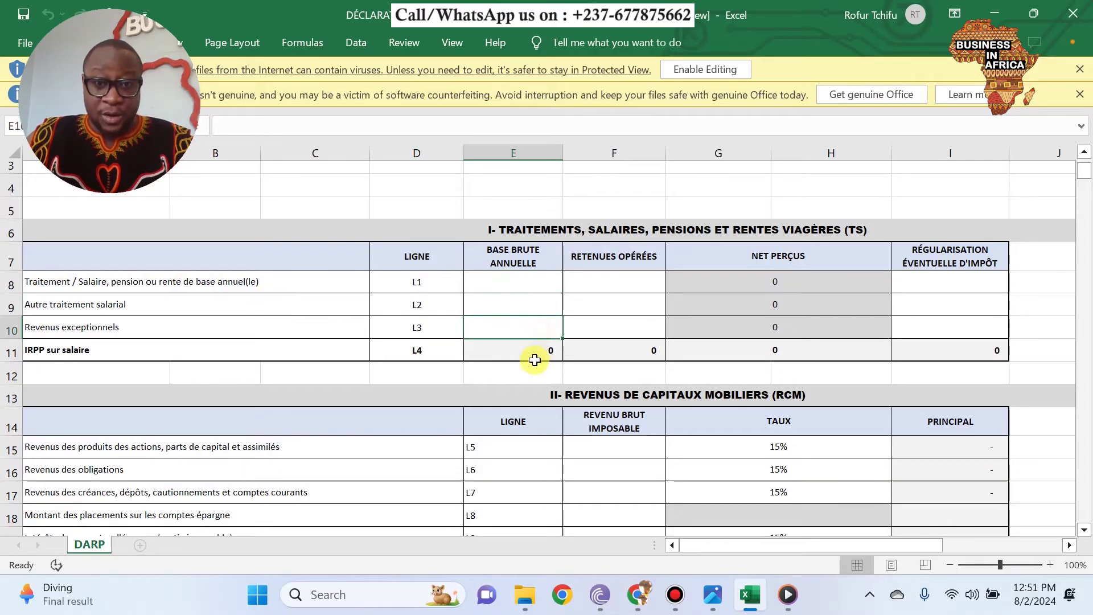
{"action": "left_click", "coordinate": [603, 278]}
{"action": "left_click", "coordinate": [605, 321]}
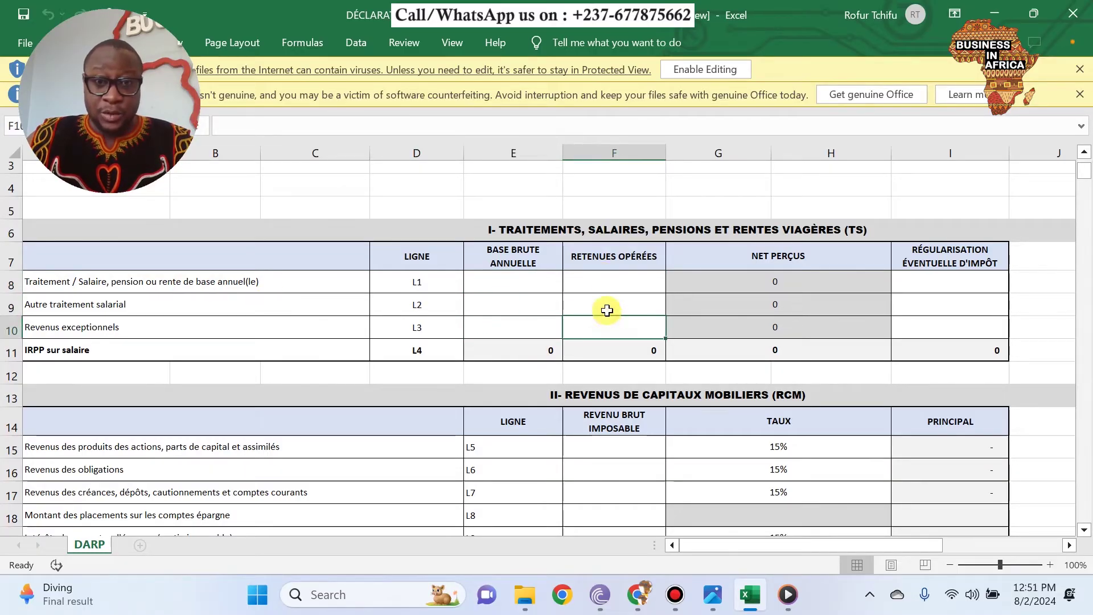
{"action": "left_click", "coordinate": [607, 279]}
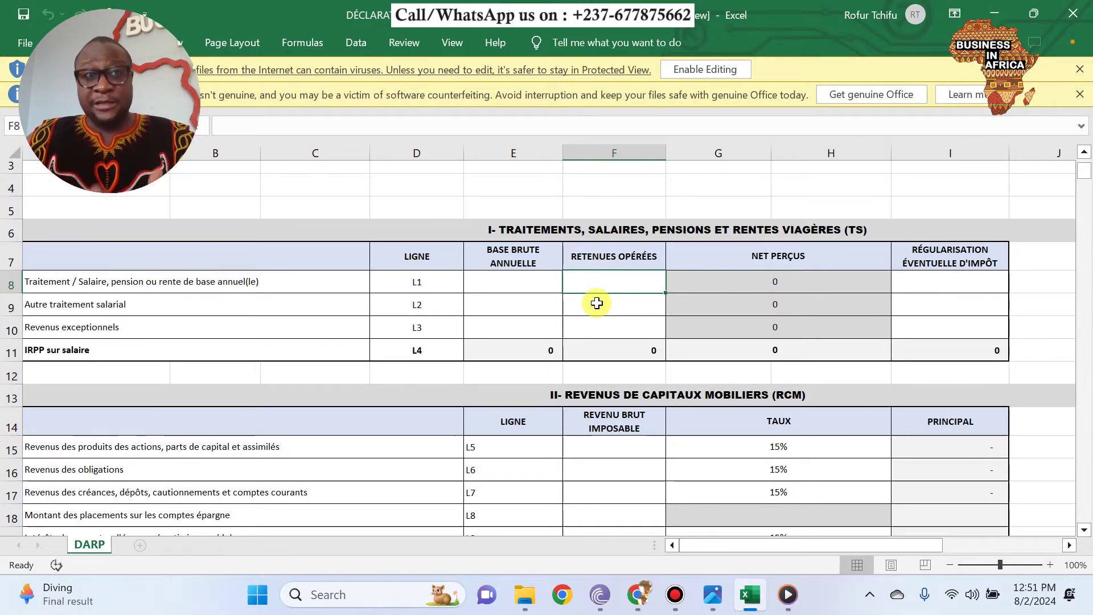
{"action": "scroll", "coordinate": [596, 303], "scroll_direction": "down", "scroll_amount": 2}
{"action": "scroll", "coordinate": [597, 302], "scroll_direction": "down", "scroll_amount": 8}
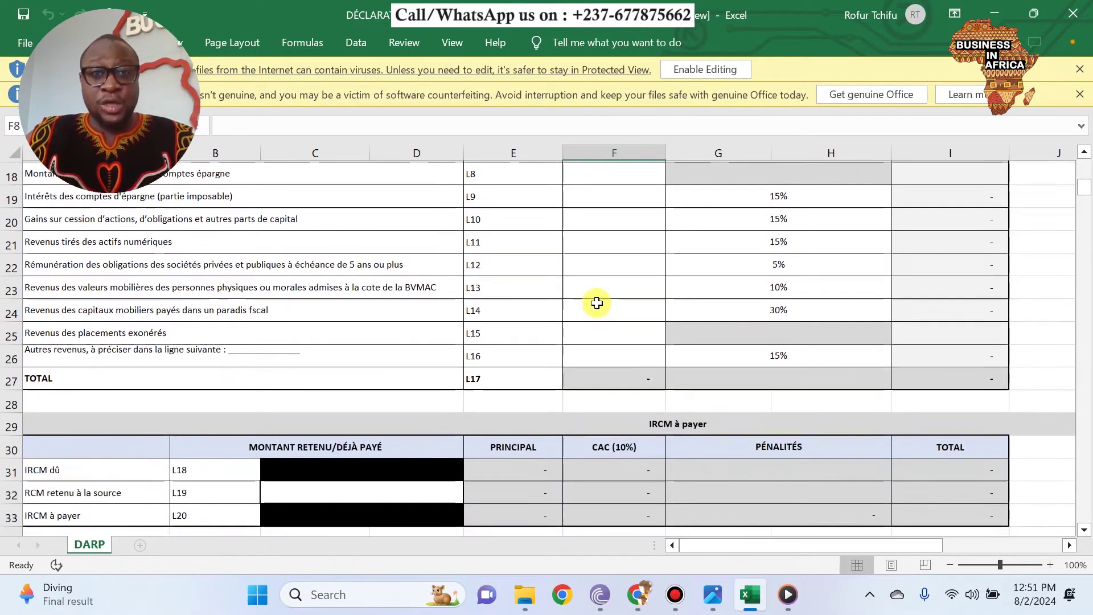
{"action": "scroll", "coordinate": [595, 304], "scroll_direction": "up", "scroll_amount": 11}
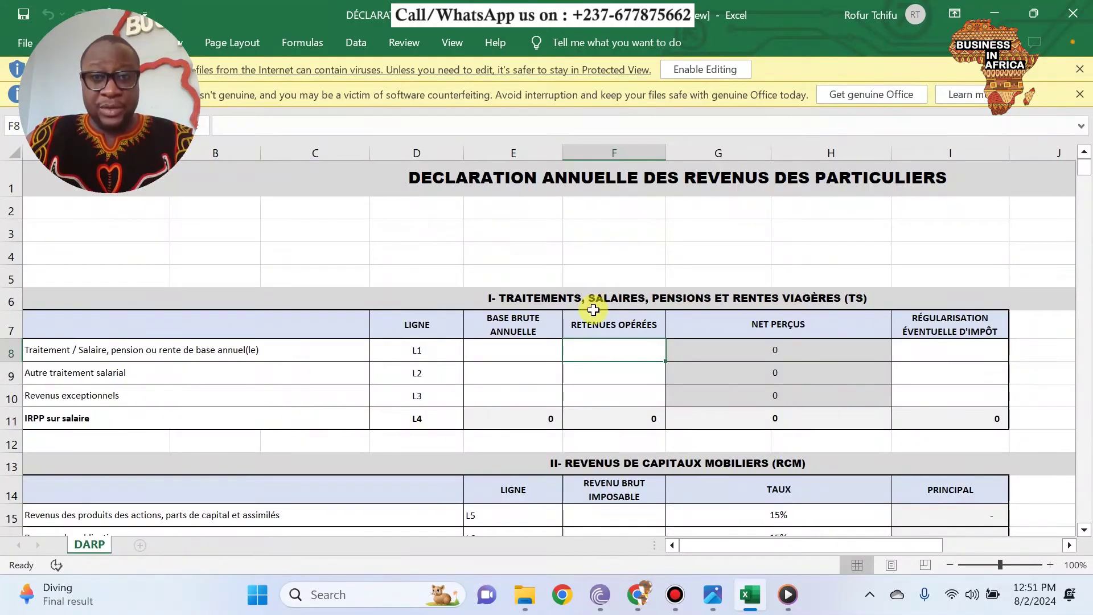
Step: Return to the browser and open the "1 - Déclaration annuelle des particuliers" form page
{"action": "left_click", "coordinate": [642, 598]}
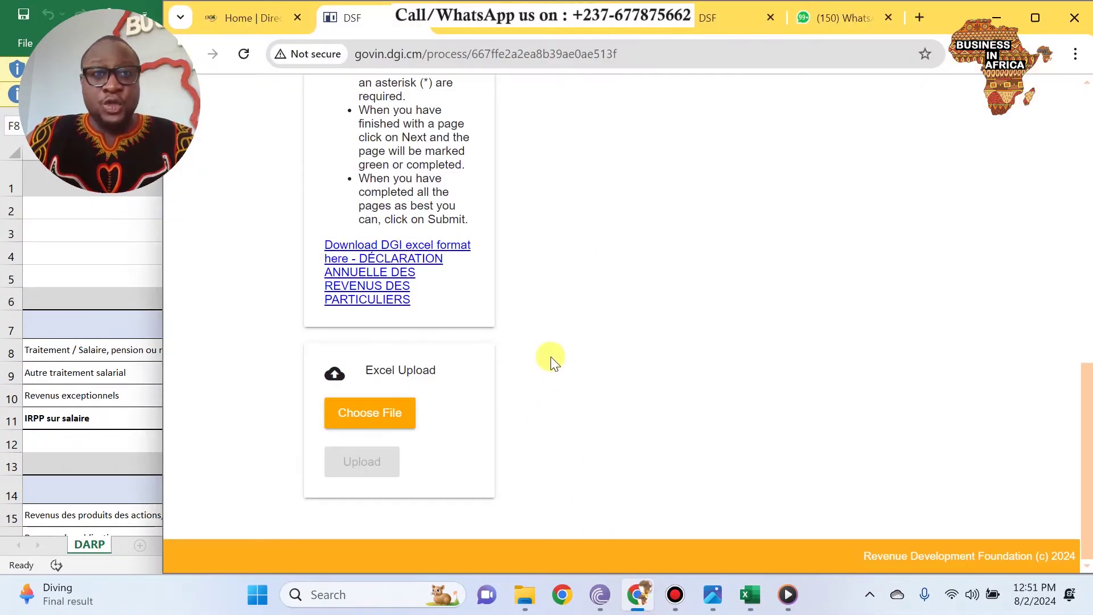
{"action": "scroll", "coordinate": [571, 320], "scroll_direction": "up", "scroll_amount": 10}
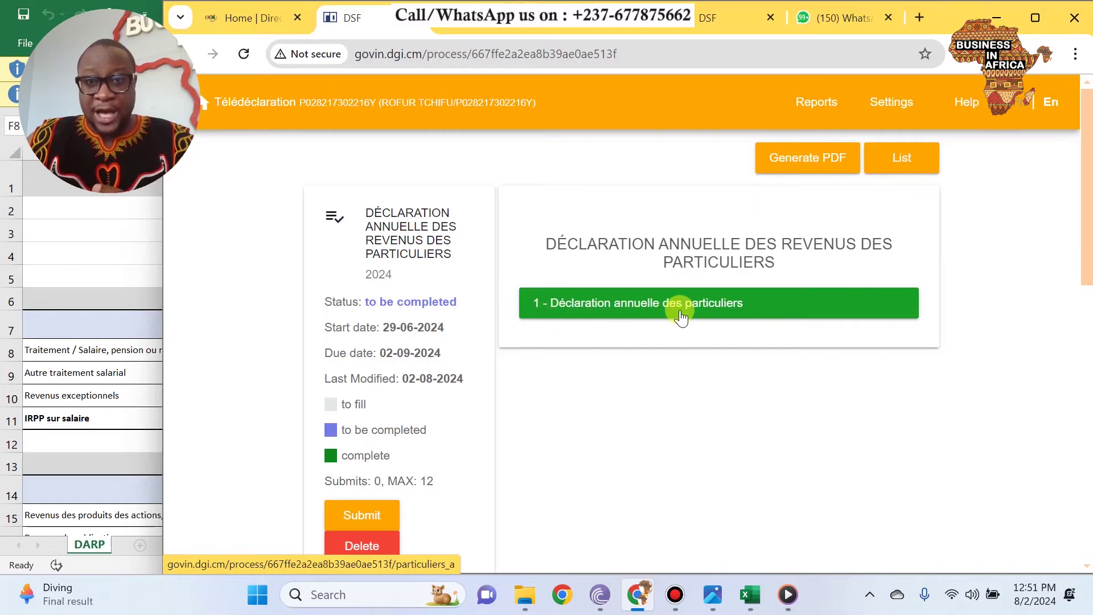
{"action": "left_click", "coordinate": [704, 301]}
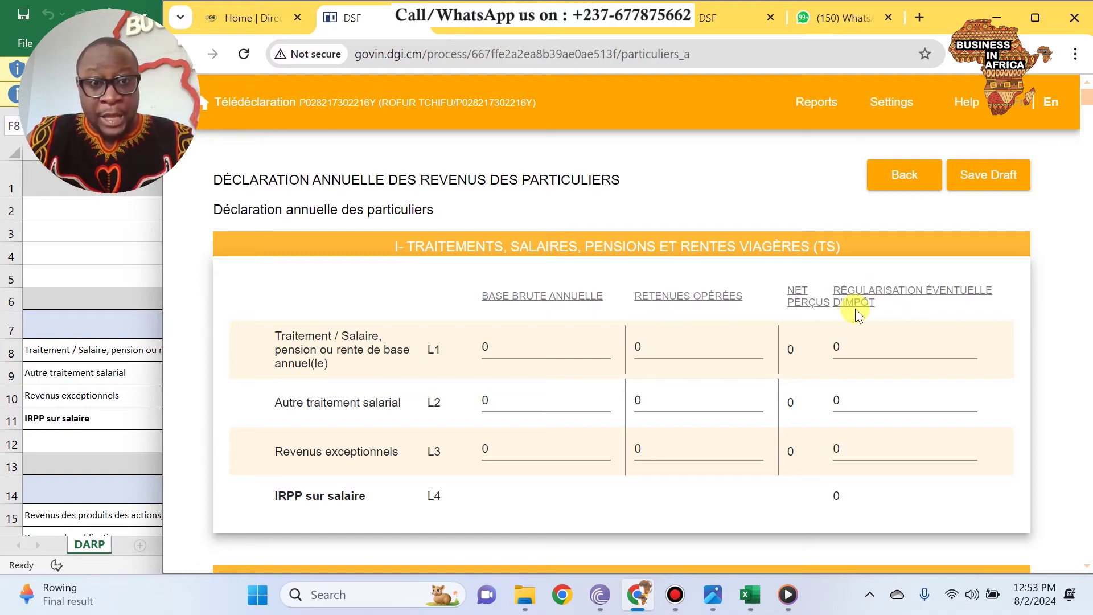
Step: Enter 500000 as the Base brute annuelle on salary line L1
{"action": "left_click", "coordinate": [517, 345]}
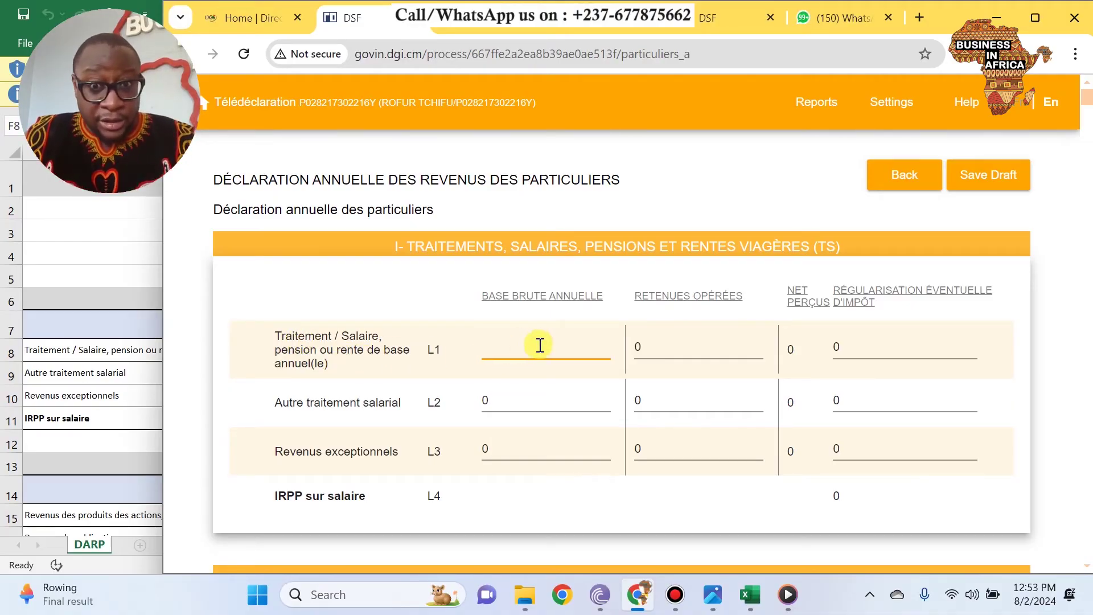
{"action": "left_click", "coordinate": [663, 348]}
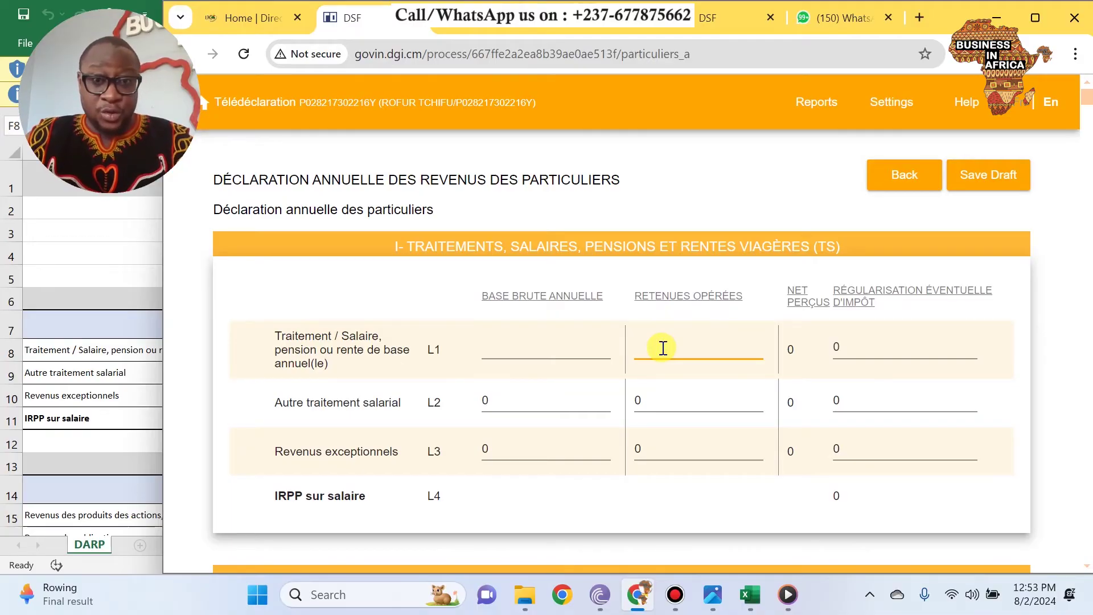
{"action": "left_click", "coordinate": [565, 347]}
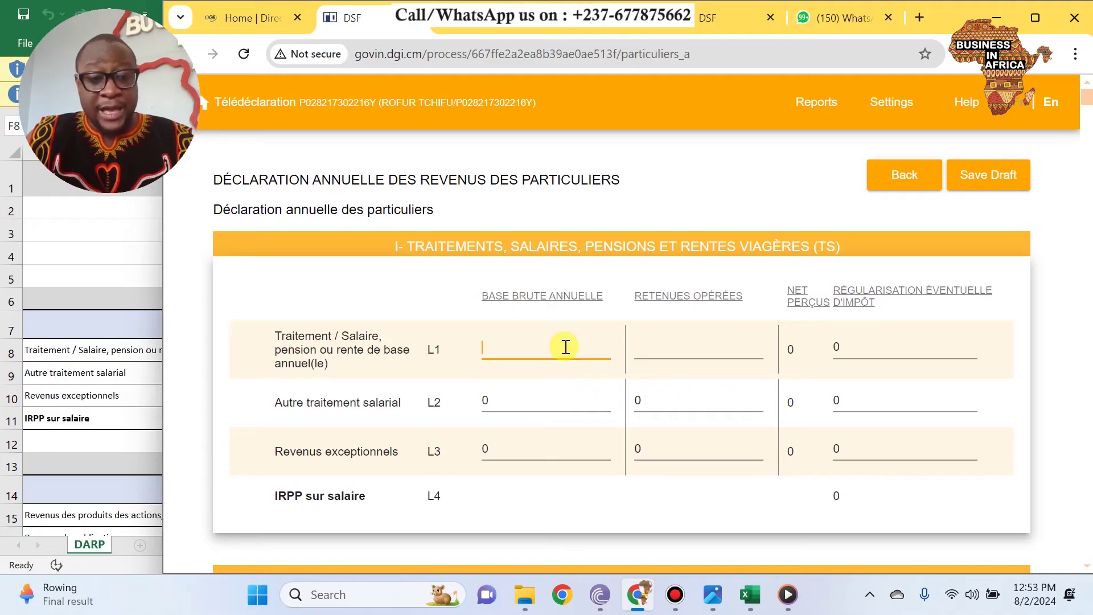
{"action": "type", "text": "500"}
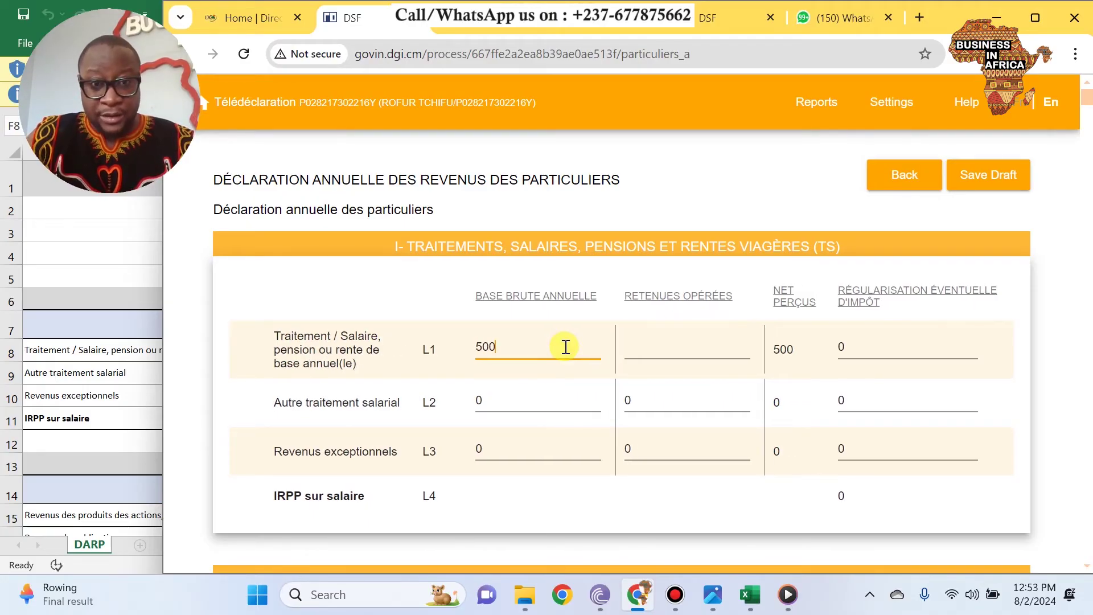
{"action": "type", "text": "000"}
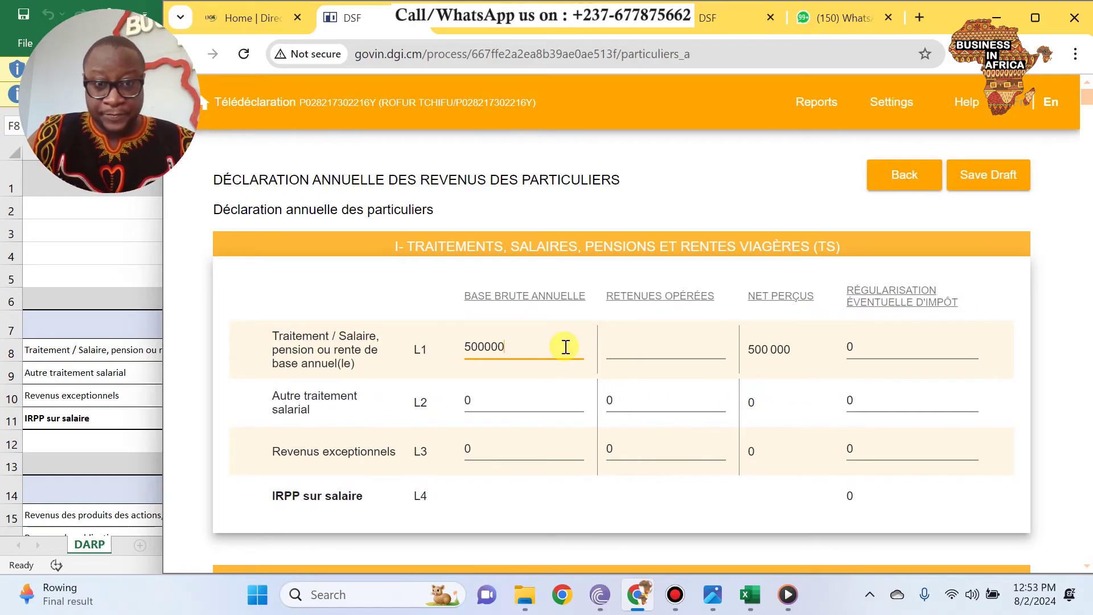
{"action": "left_click", "coordinate": [544, 416]}
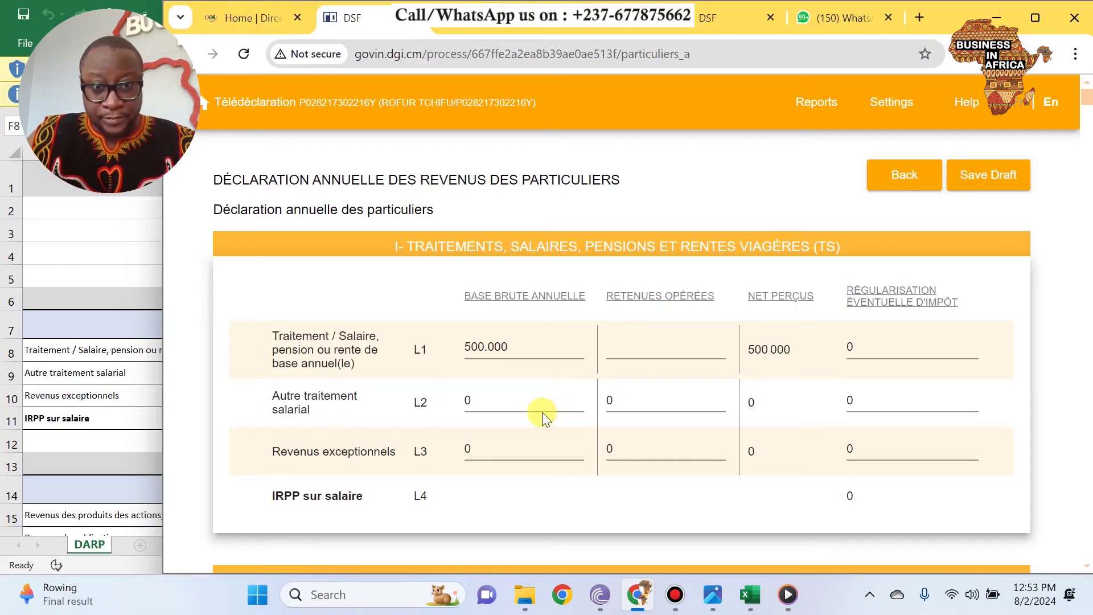
{"action": "left_click", "coordinate": [534, 347]}
{"action": "type", "text": "000"}
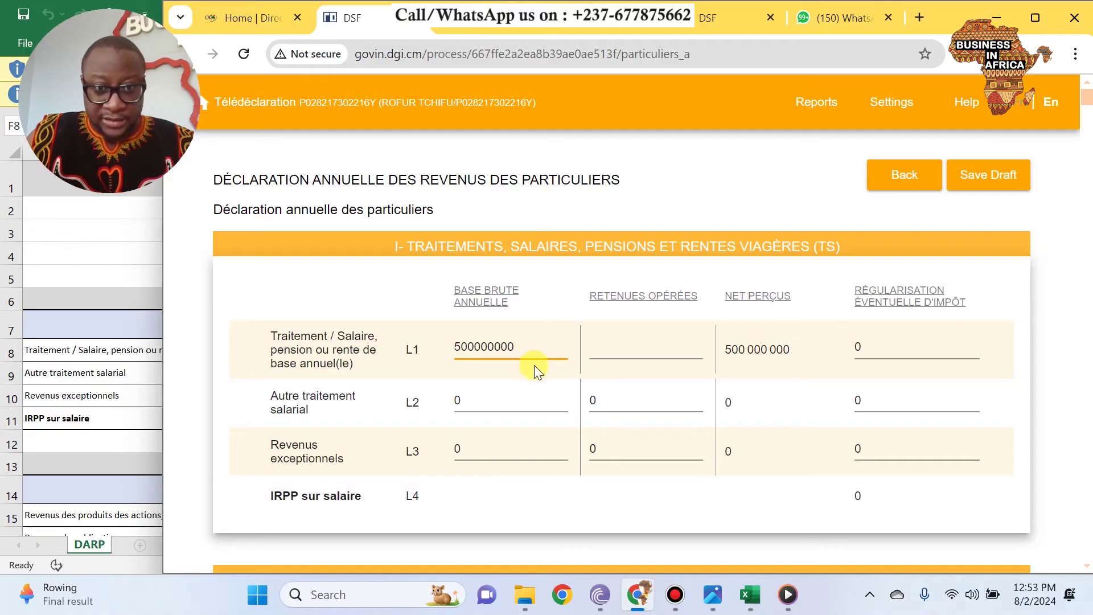
{"action": "left_click", "coordinate": [527, 405]}
{"action": "left_click", "coordinate": [537, 347]}
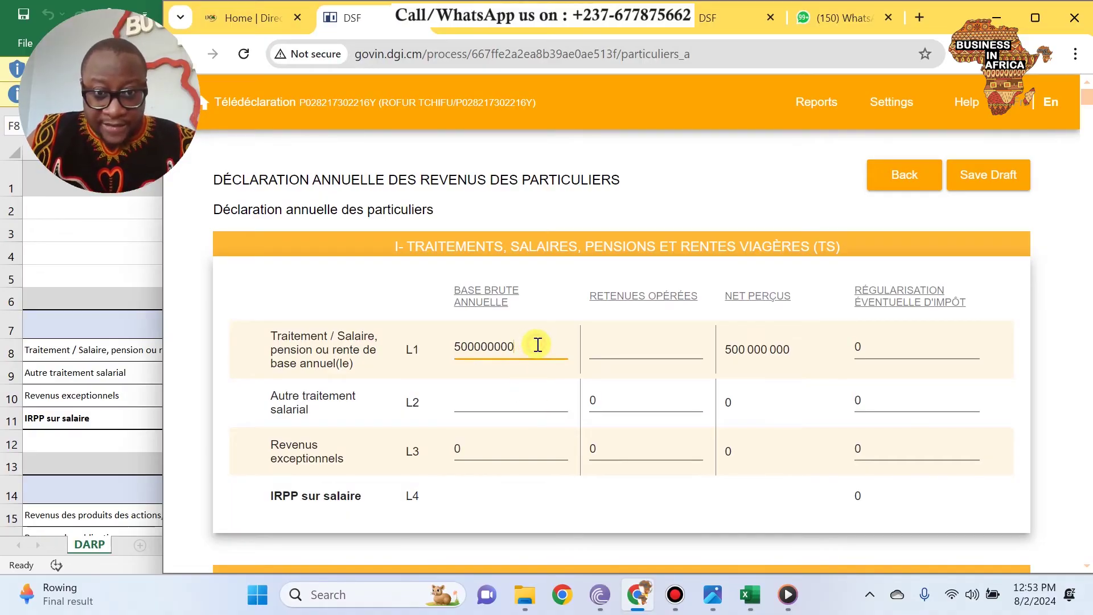
{"action": "key", "text": "BackSpace"}
{"action": "key", "text": "BackSpace"}
{"action": "key", "text": "BackSpace"}
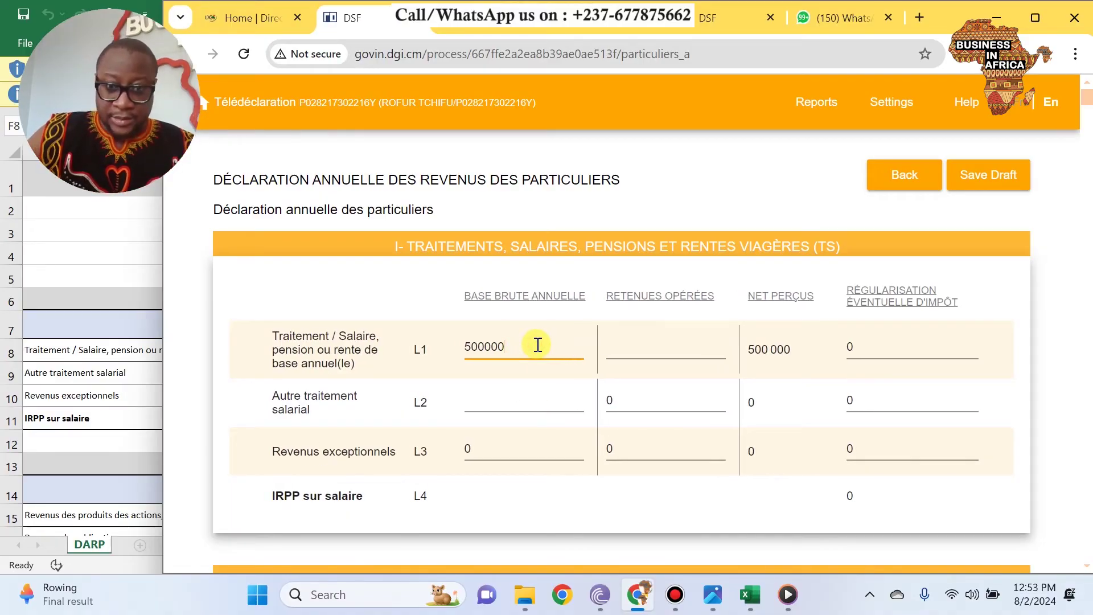
{"action": "left_click", "coordinate": [530, 390]}
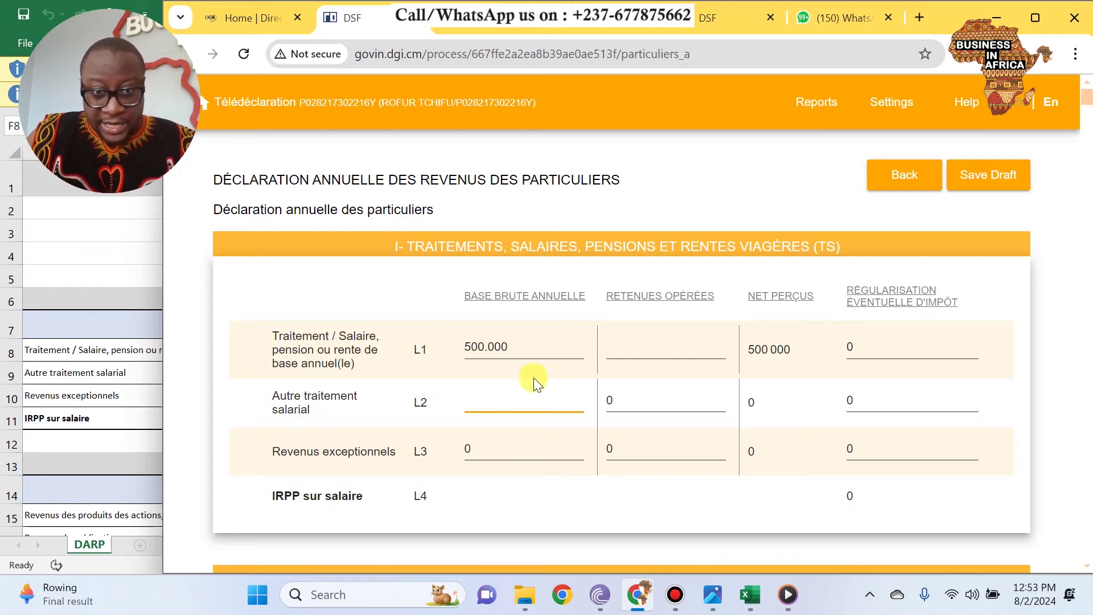
Step: Raise the Base brute annuelle on line L1 to 5000000
{"action": "left_click", "coordinate": [537, 346]}
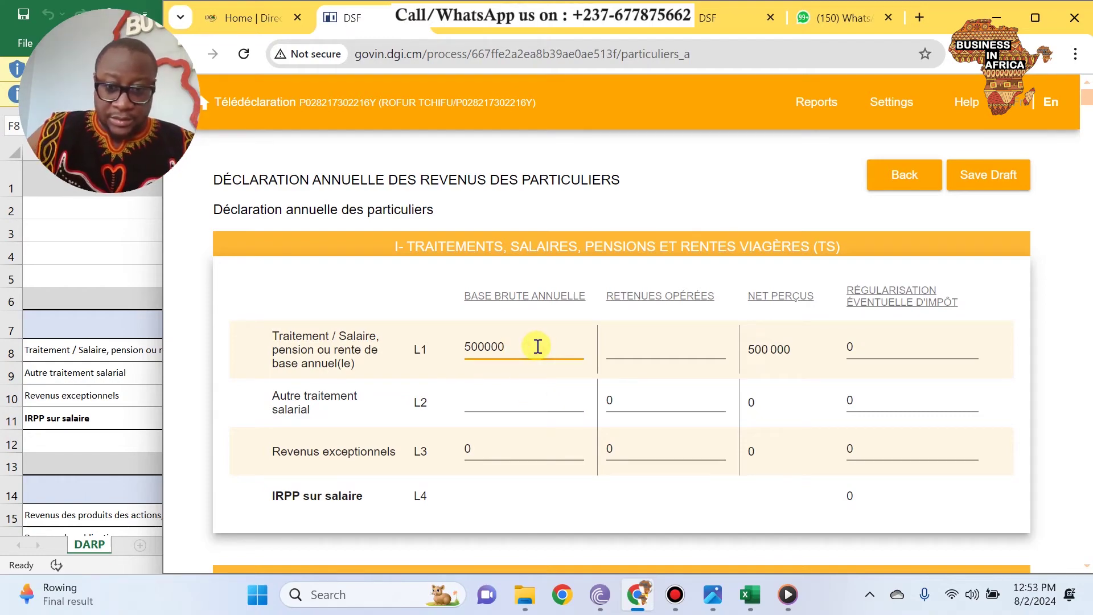
{"action": "type", "text": "0"}
{"action": "left_click", "coordinate": [534, 403]}
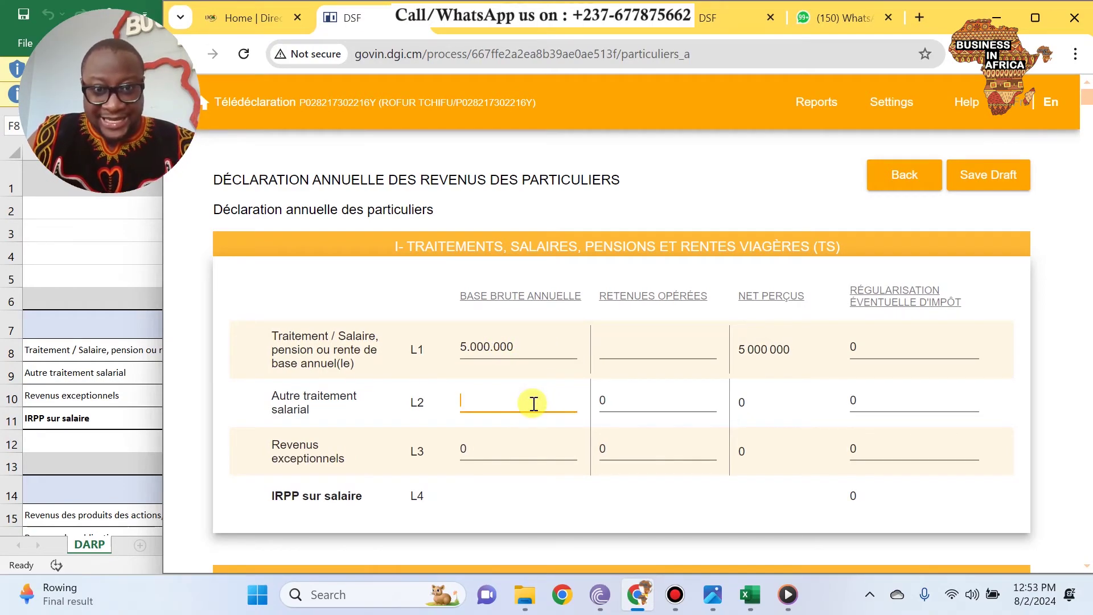
Step: Set the Retenues opérées on line L1 to 800000 and select the line's Régularisation éventuelle d'impôt field
{"action": "left_click", "coordinate": [632, 347]}
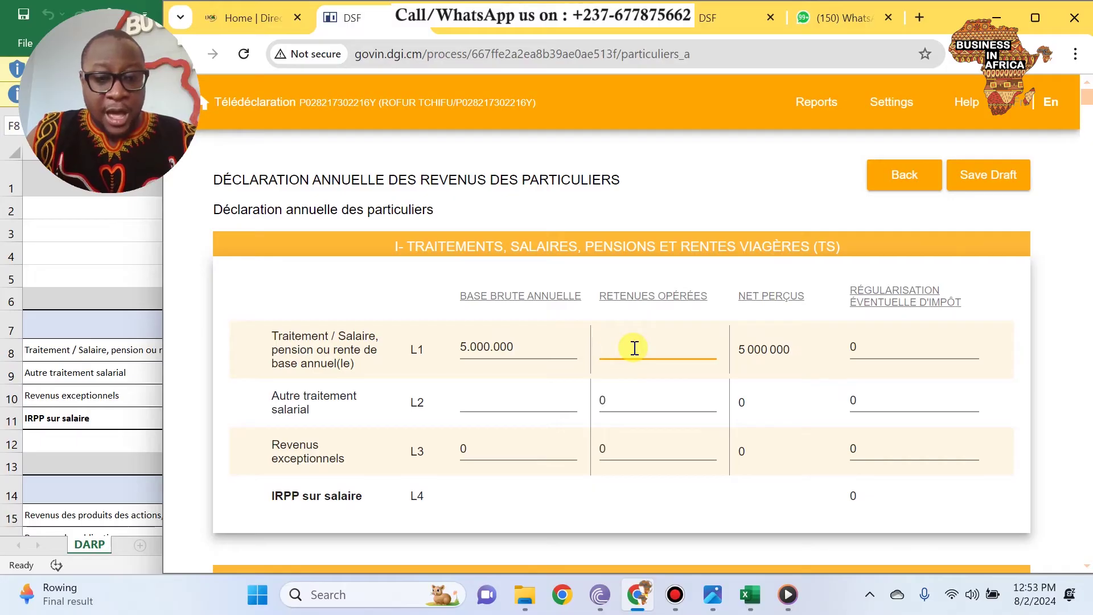
{"action": "type", "text": "800000"}
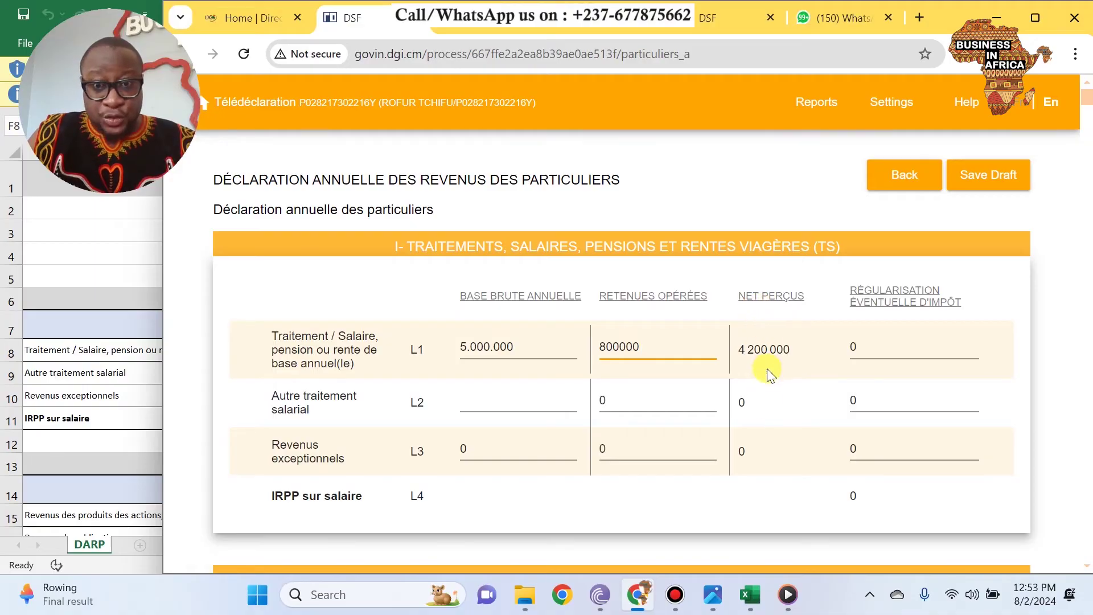
{"action": "left_click", "coordinate": [922, 349]}
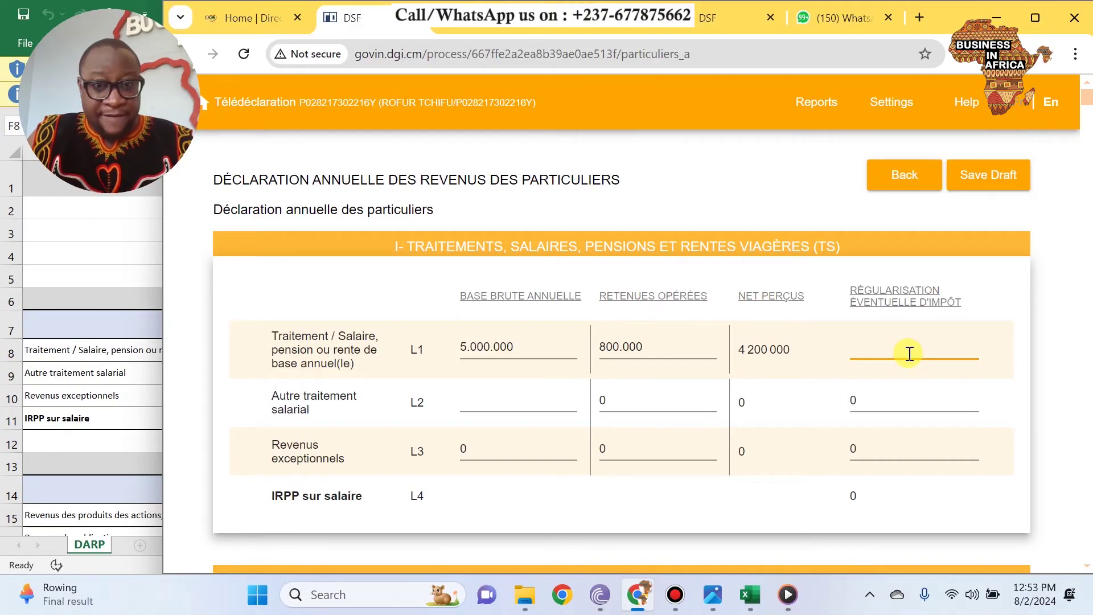
{"action": "scroll", "coordinate": [842, 408], "scroll_direction": "down", "scroll_amount": 3}
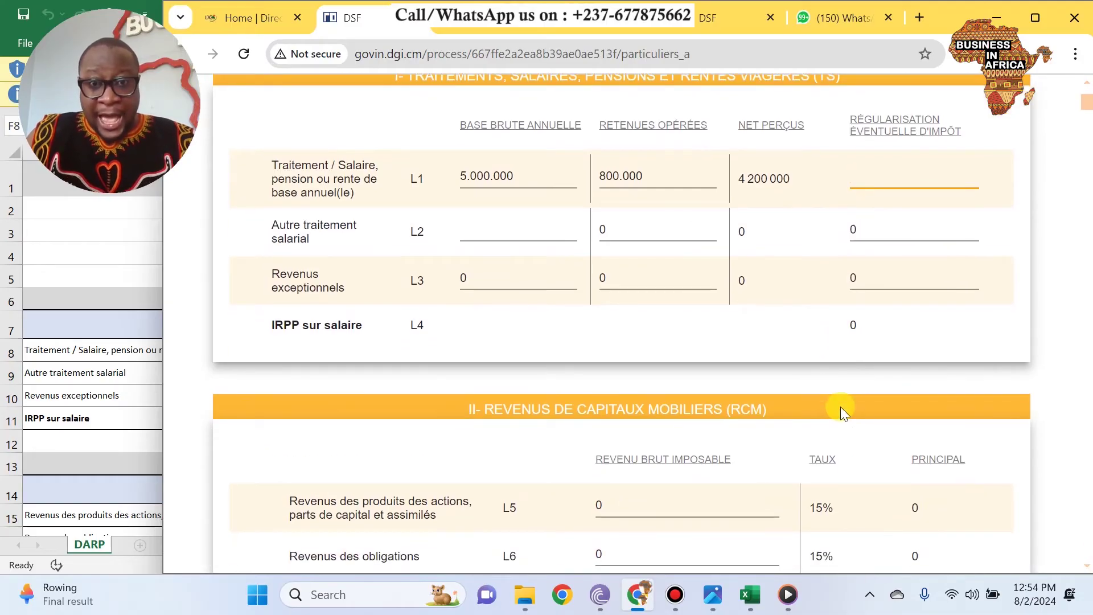
Step: Set the Revenu brut imposable on line L5, Revenus des produits des actions, parts de capital et assimilés, to 10000000
{"action": "scroll", "coordinate": [842, 407], "scroll_direction": "down", "scroll_amount": 2}
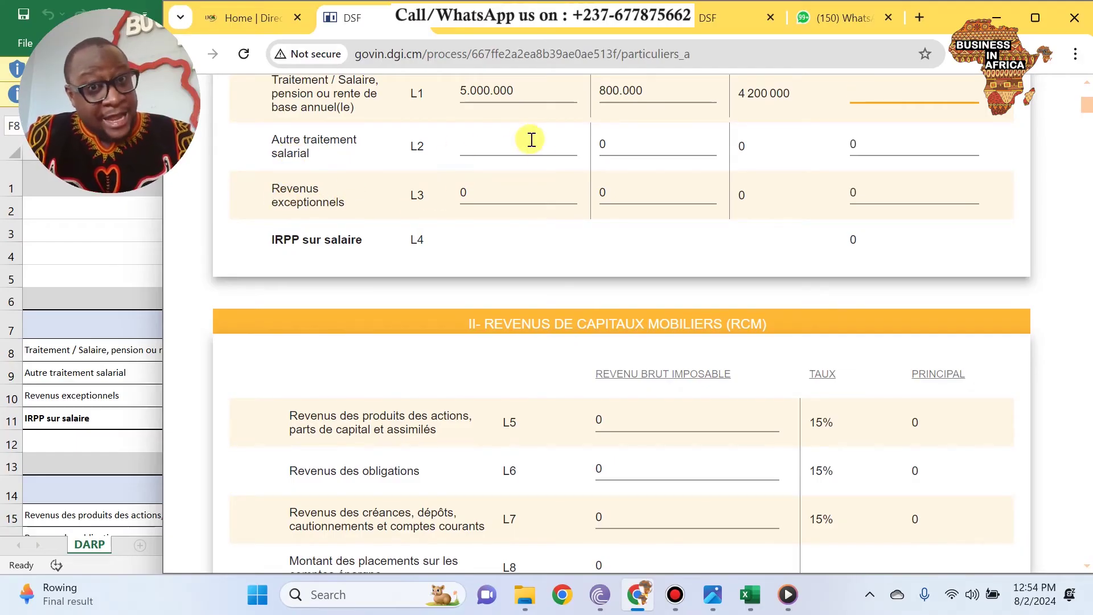
{"action": "scroll", "coordinate": [671, 157], "scroll_direction": "up", "scroll_amount": 5}
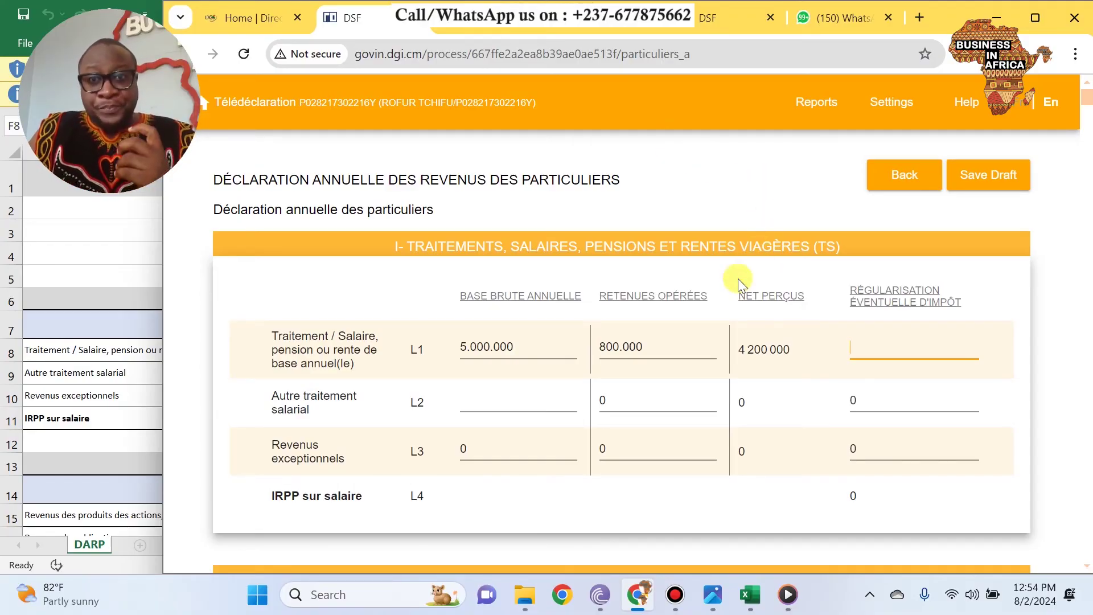
{"action": "scroll", "coordinate": [701, 359], "scroll_direction": "down", "scroll_amount": 5}
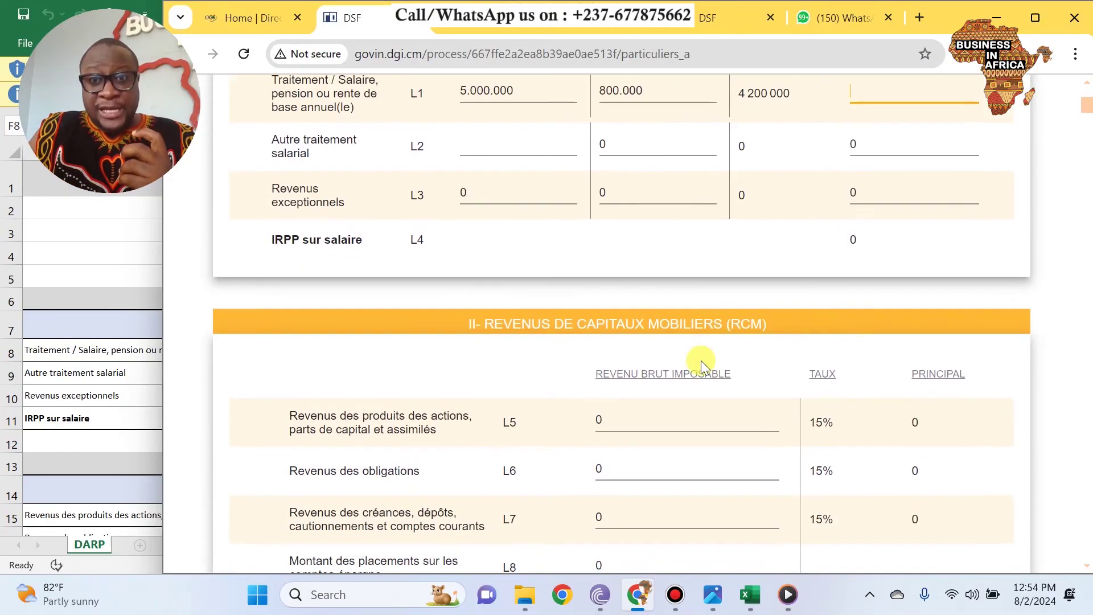
{"action": "scroll", "coordinate": [701, 361], "scroll_direction": "down", "scroll_amount": 3}
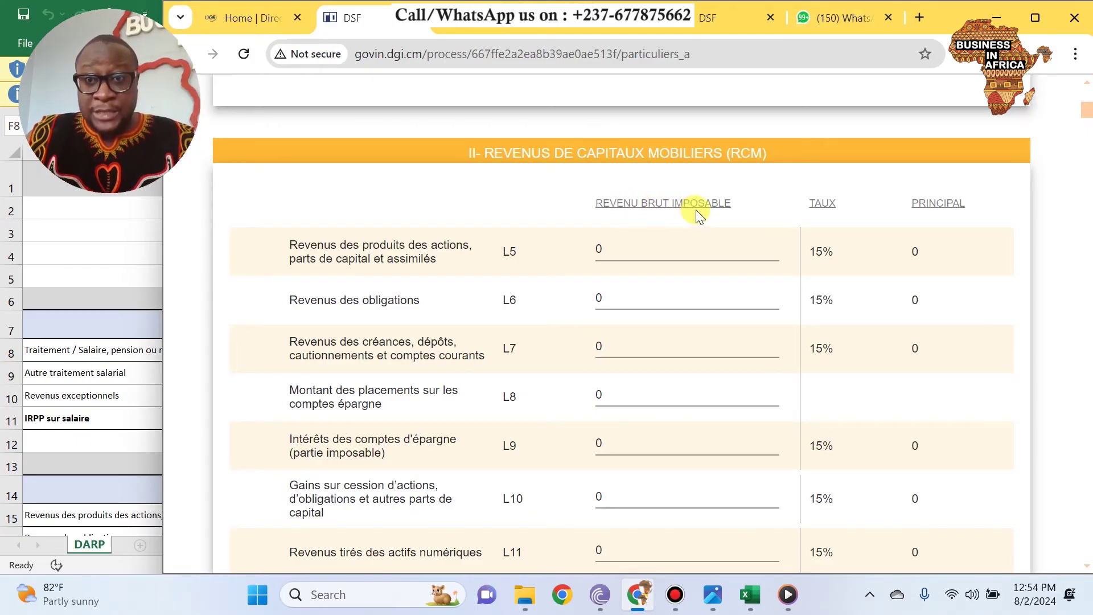
{"action": "left_click", "coordinate": [671, 247]}
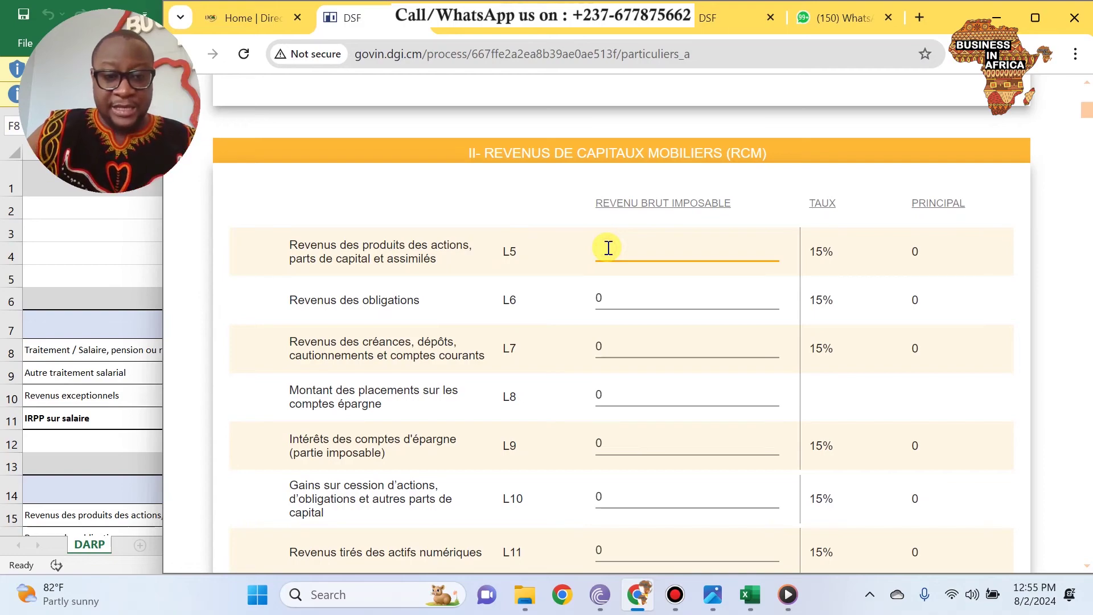
{"action": "type", "text": "1"}
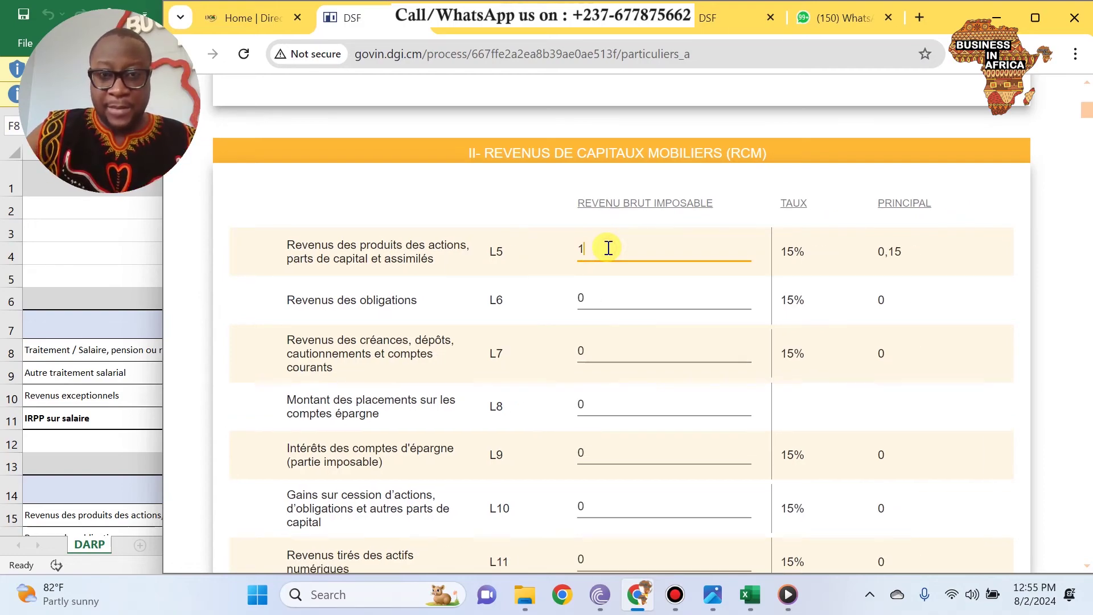
{"action": "type", "text": "00000000"}
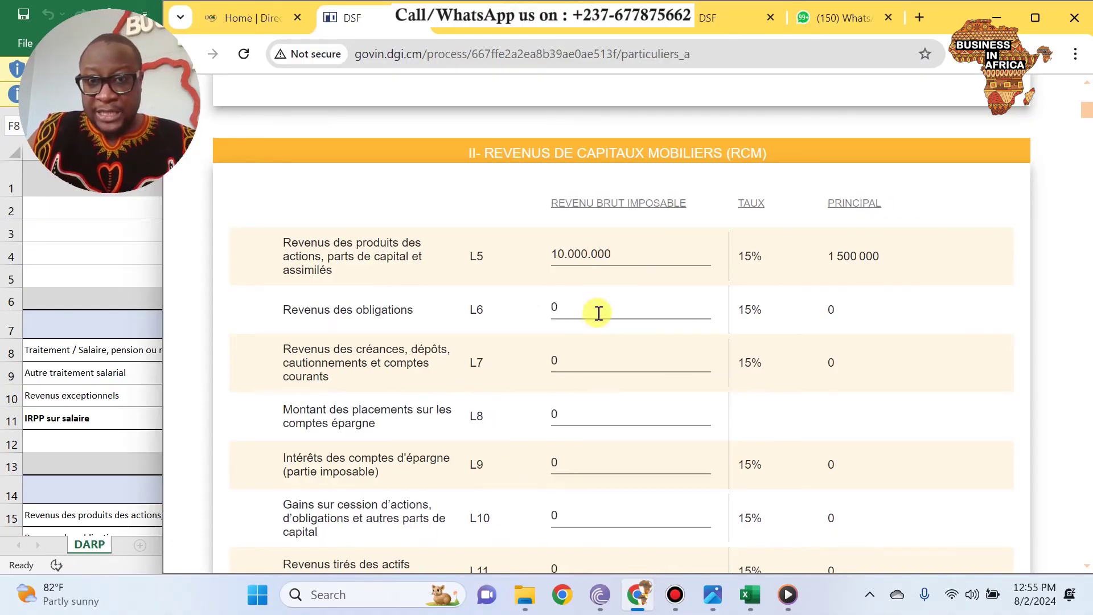
Step: Go through the Revenu brut imposable fields of lines L6 to L9 without entering amounts, and review the remaining section II lines down to the total
{"action": "left_click", "coordinate": [601, 303]}
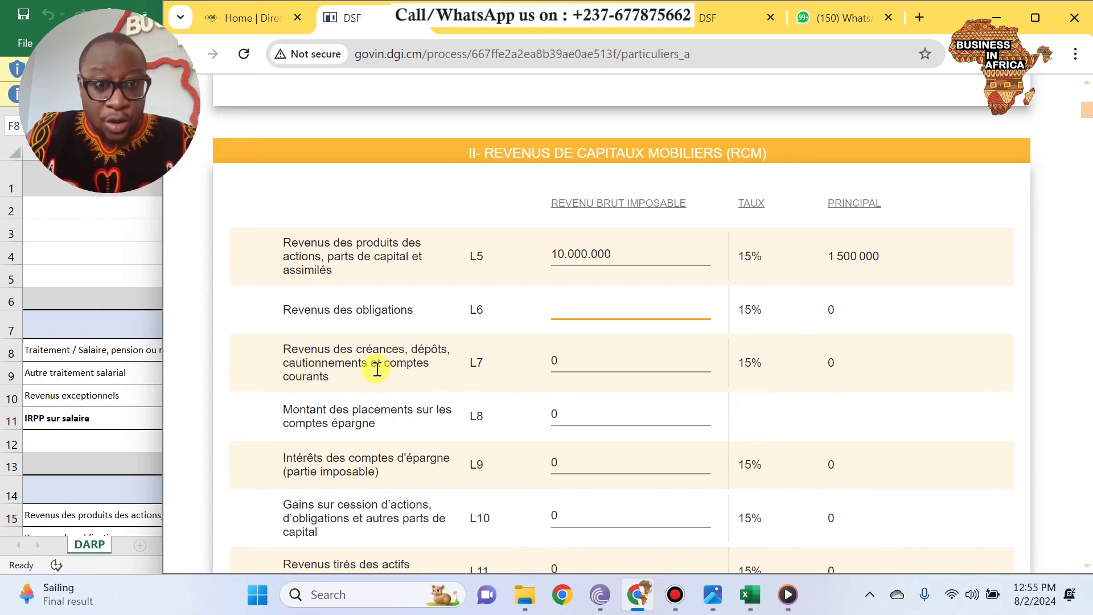
{"action": "left_click", "coordinate": [570, 354]}
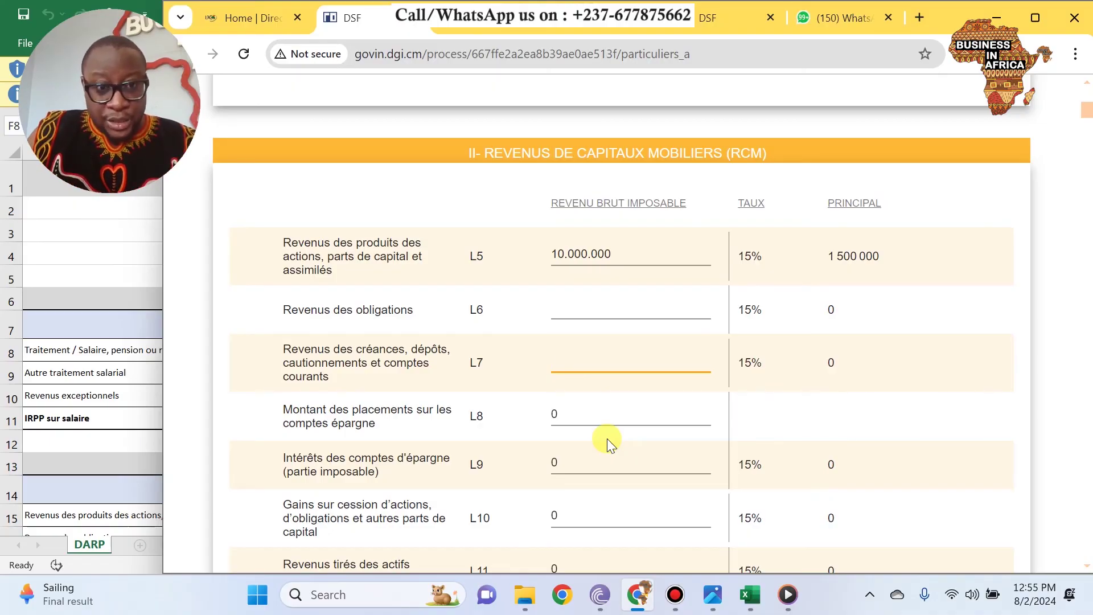
{"action": "scroll", "coordinate": [607, 433], "scroll_direction": "down", "scroll_amount": 2}
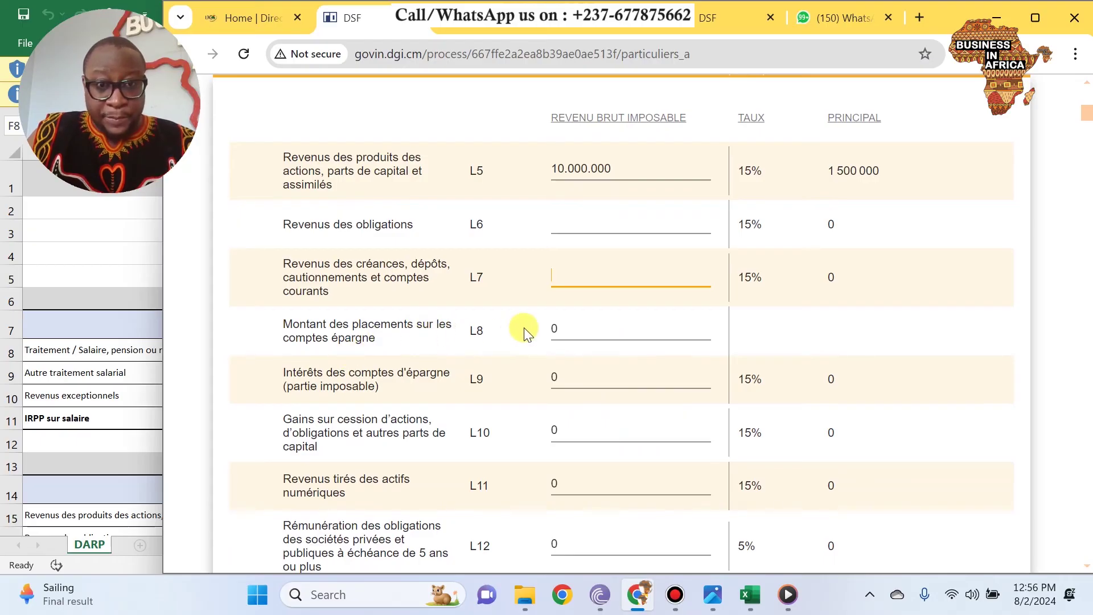
{"action": "left_click", "coordinate": [592, 326]}
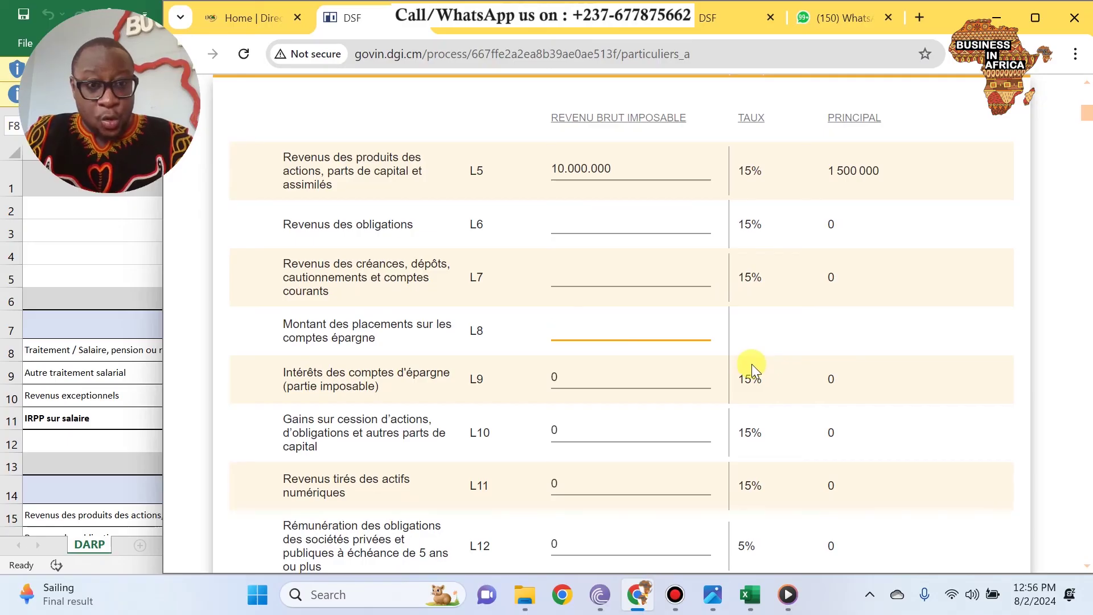
{"action": "scroll", "coordinate": [746, 366], "scroll_direction": "down", "scroll_amount": 1}
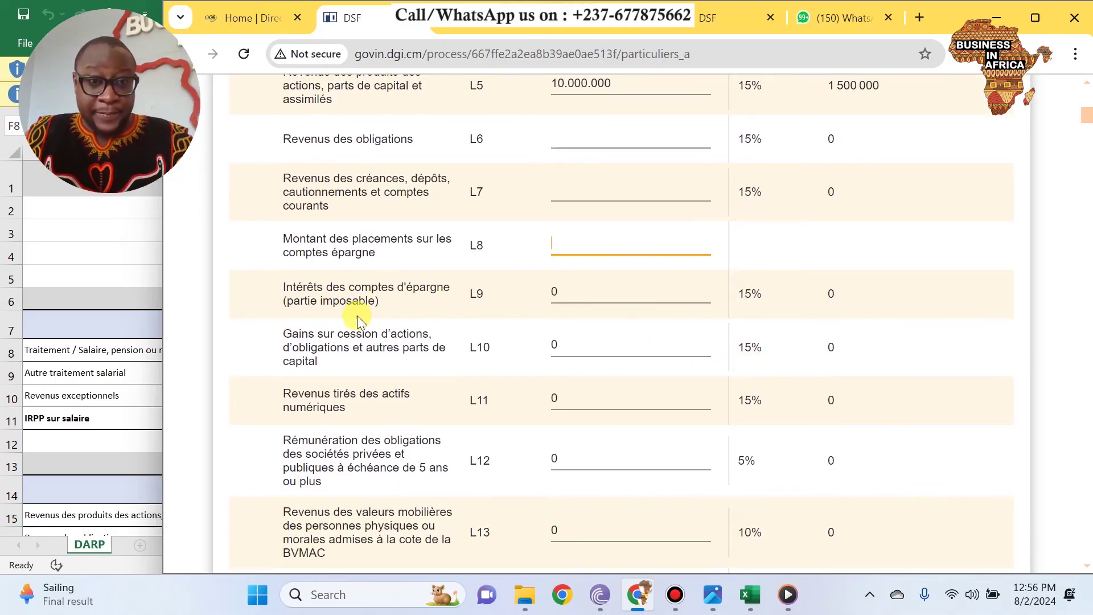
{"action": "left_click", "coordinate": [593, 297]}
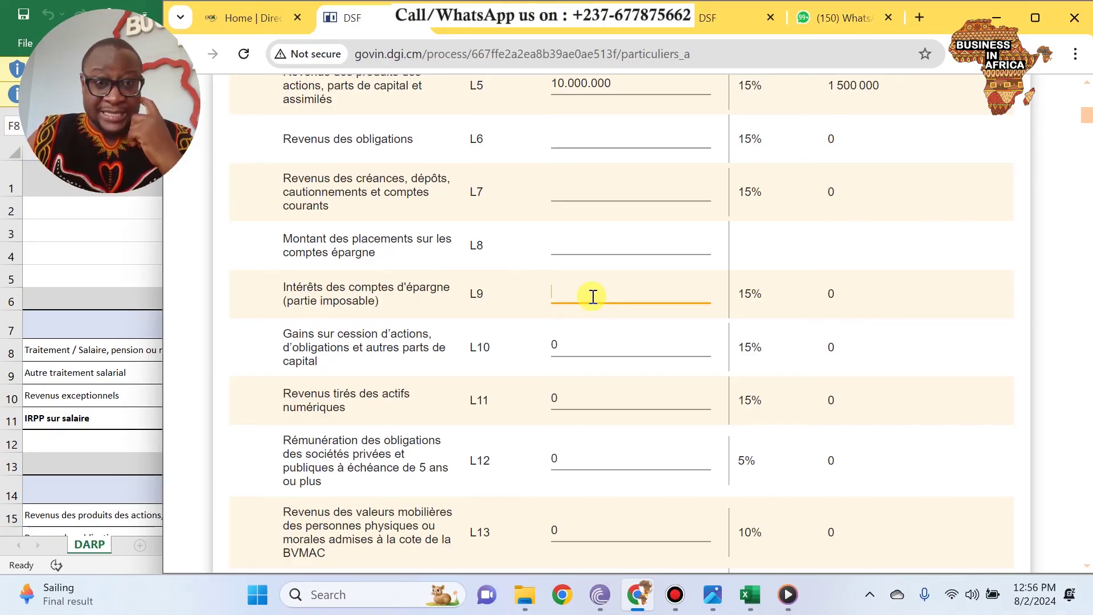
{"action": "scroll", "coordinate": [591, 296], "scroll_direction": "up", "scroll_amount": 3}
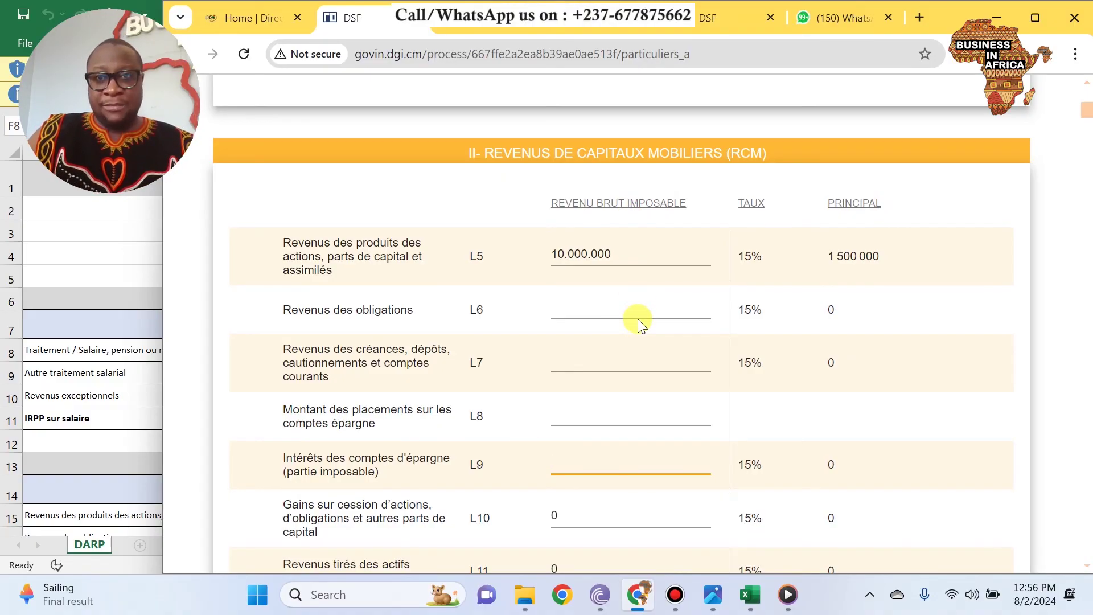
{"action": "scroll", "coordinate": [637, 318], "scroll_direction": "down", "scroll_amount": 6}
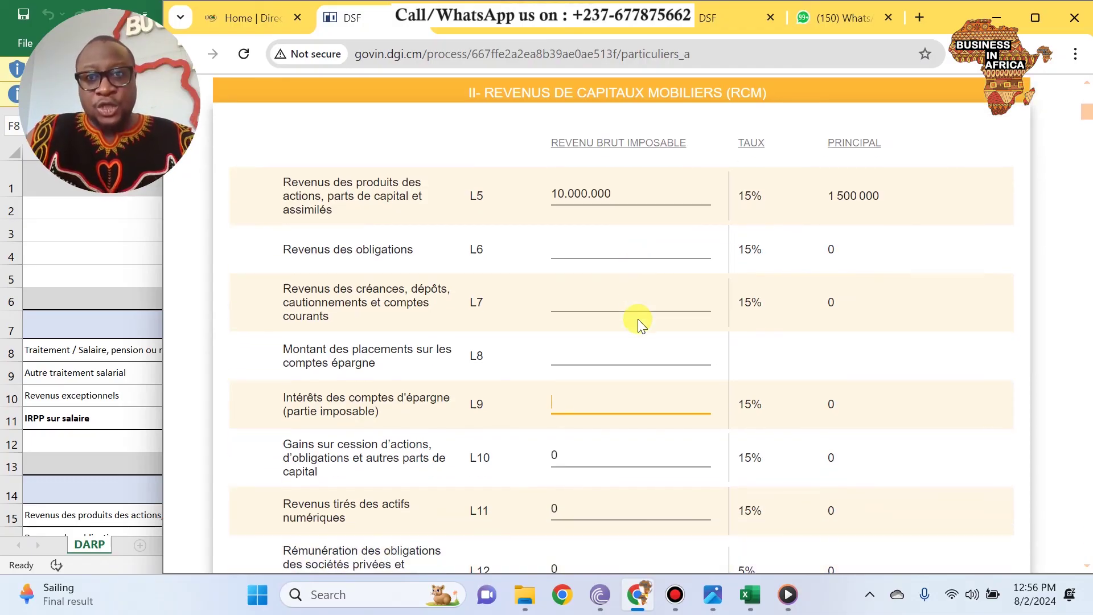
{"action": "scroll", "coordinate": [637, 319], "scroll_direction": "down", "scroll_amount": 3}
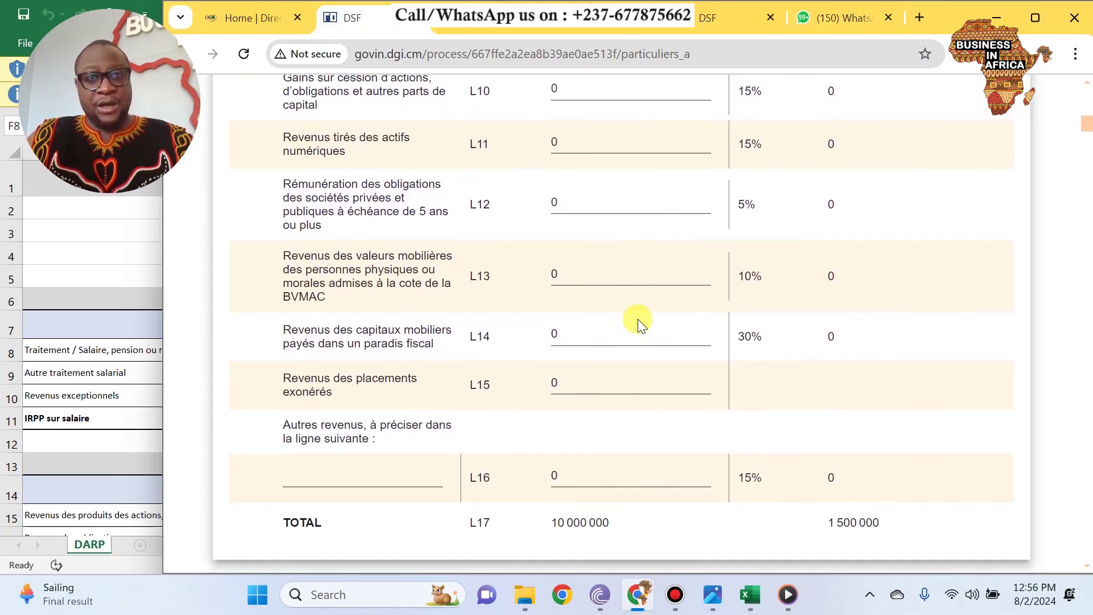